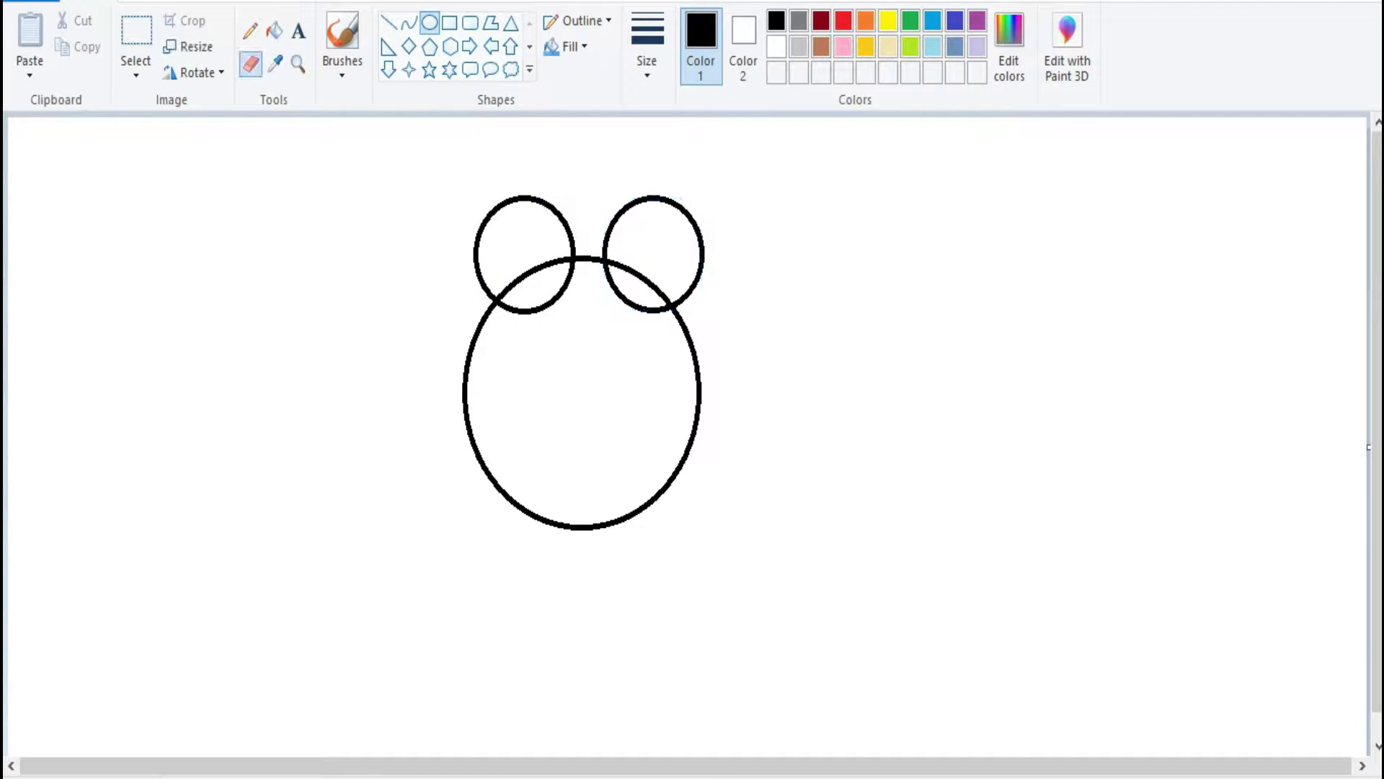
- Erase the parts of both ear outlines that lie inside the head oval
click(298, 63)
click(570, 278)
click(569, 278)
click(570, 277)
click(250, 64)
mouse_move(361, 530)
mouse_down()
mouse_move(538, 505)
mouse_move(593, 425)
mouse_move(476, 543)
mouse_move(605, 369)
mouse_move(601, 411)
mouse_move(329, 552)
mouse_move(345, 519)
mouse_move(301, 543)
mouse_up()
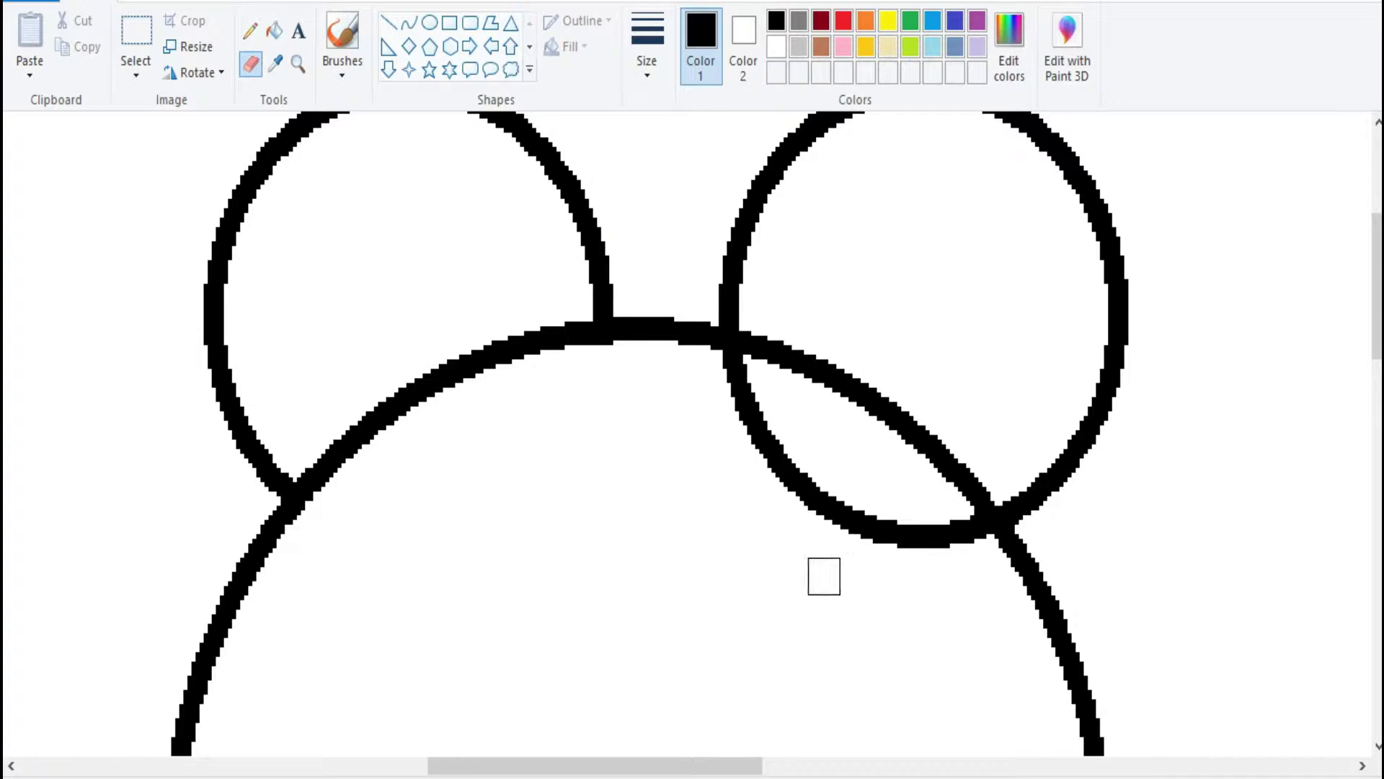
mouse_move(824, 576)
mouse_down()
mouse_move(844, 533)
mouse_move(909, 533)
mouse_move(796, 477)
mouse_move(735, 373)
mouse_move(864, 539)
mouse_move(942, 576)
mouse_move(962, 552)
mouse_up()
- Draw a smaller matching black oval inside each ear, overlapping the top of the head
click(430, 22)
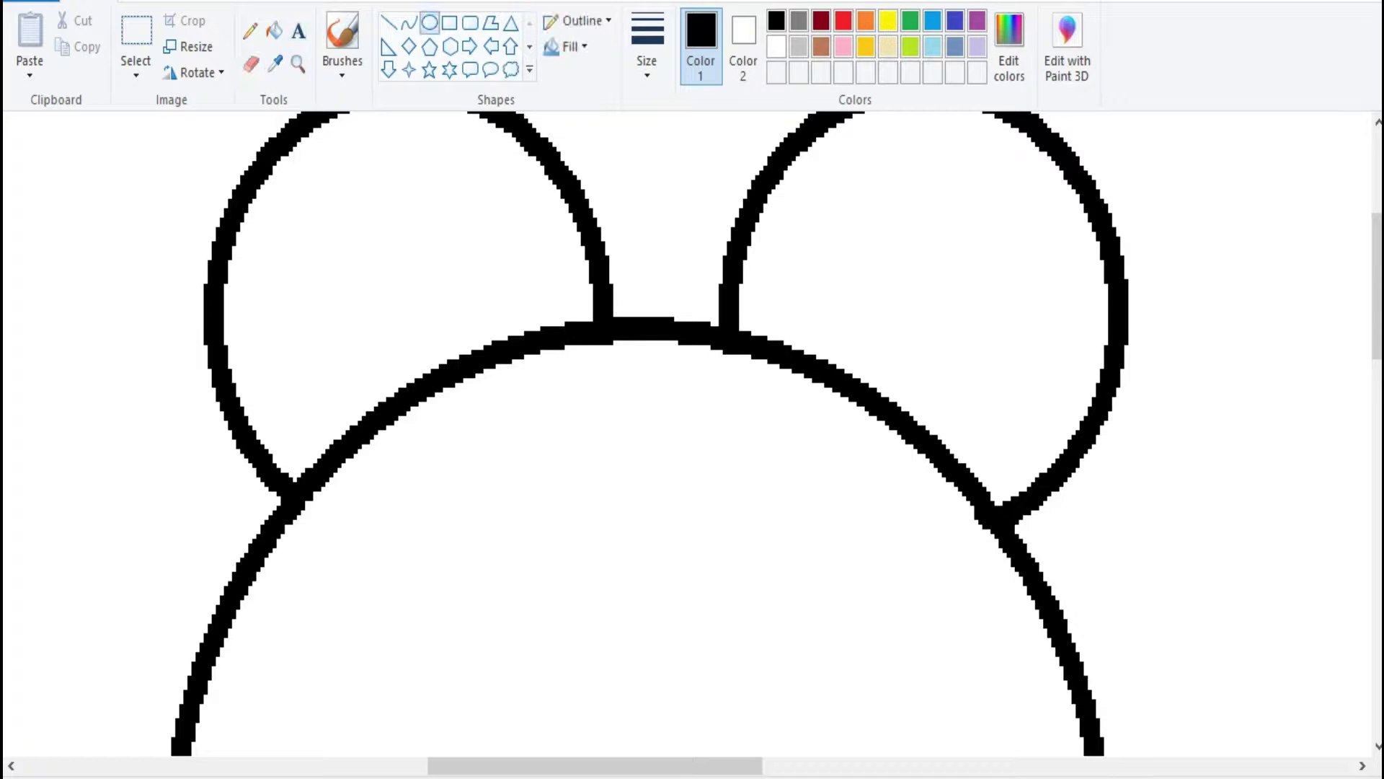
mouse_move(331, 542)
mouse_down()
mouse_move(556, 256)
mouse_move(587, 241)
mouse_up()
drag(461, 389, 414, 333)
click(353, 514)
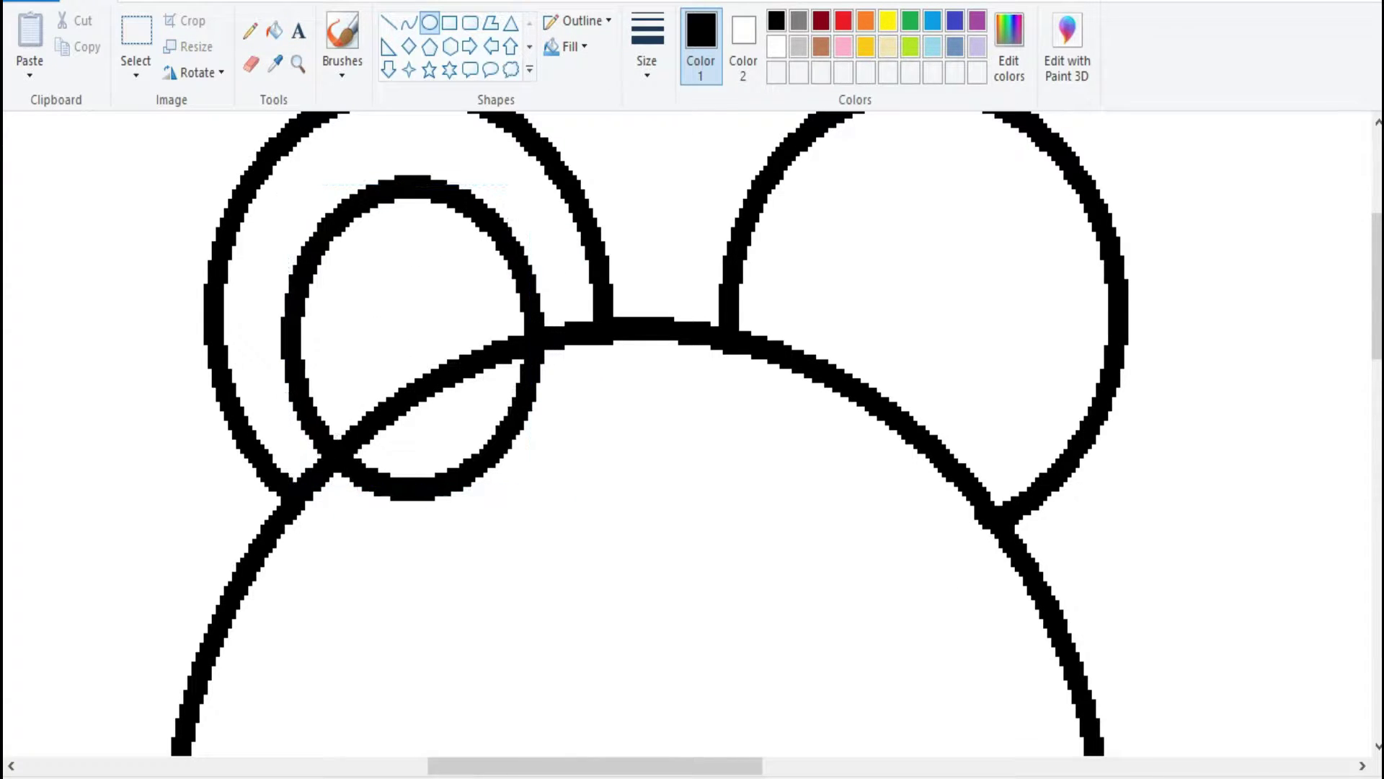
mouse_move(362, 480)
mouse_down()
mouse_move(476, 405)
mouse_move(535, 203)
mouse_up()
drag(361, 342, 287, 343)
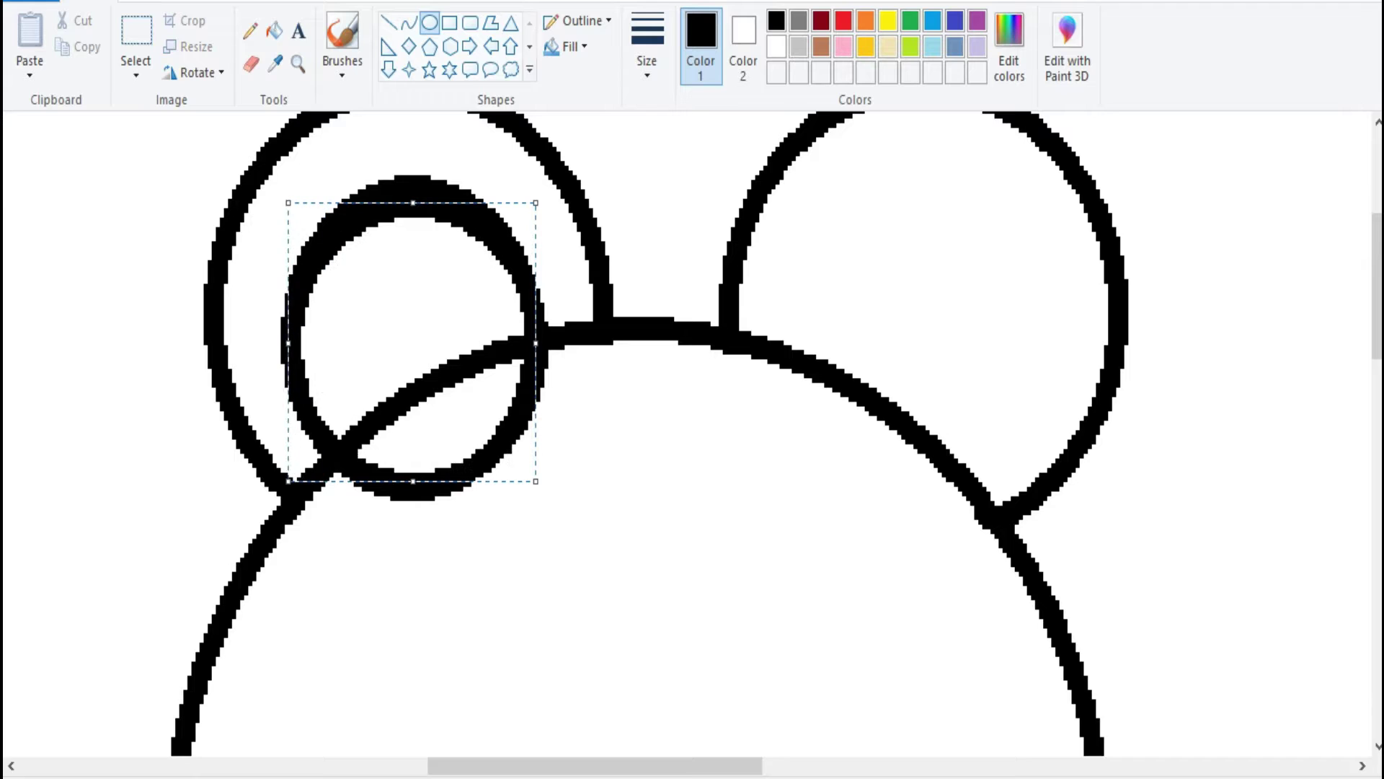
drag(414, 204, 415, 180)
drag(415, 332, 907, 334)
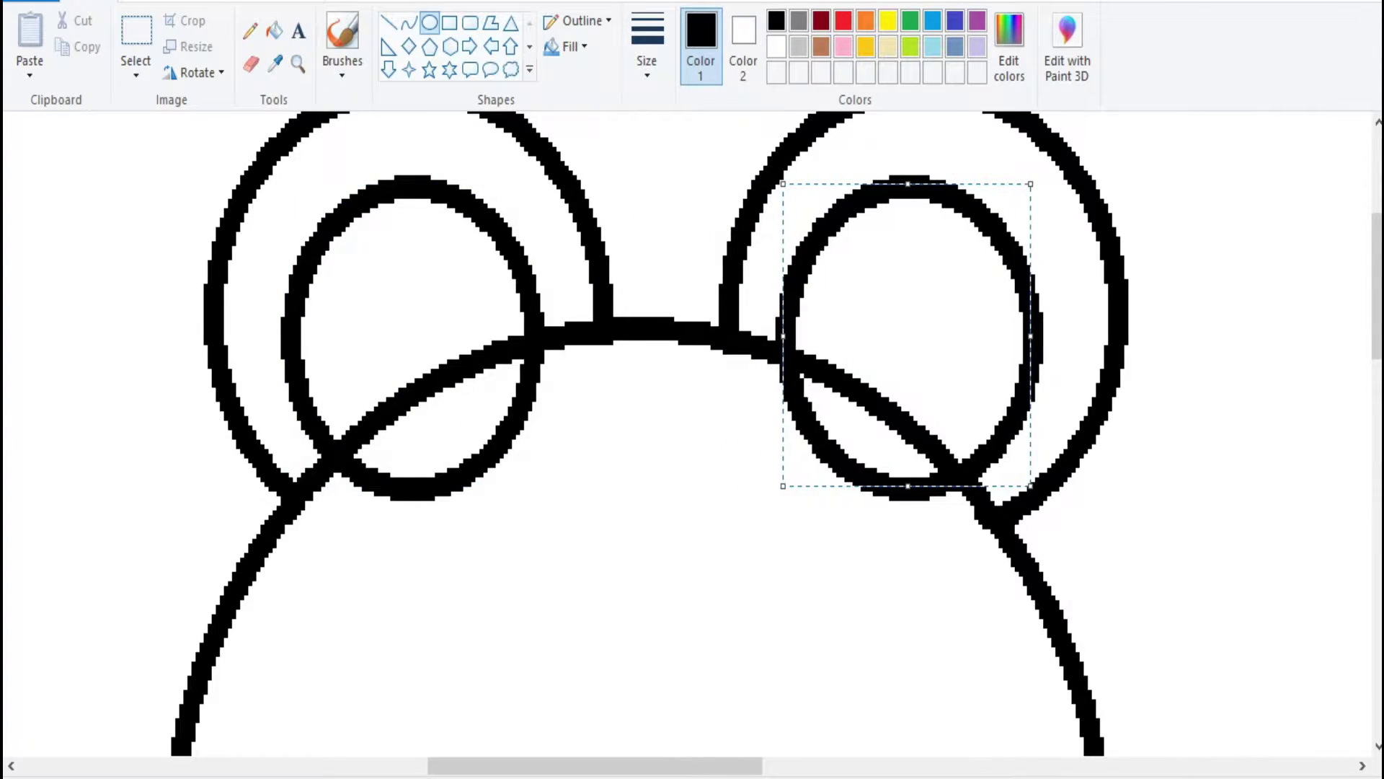
- Erase the parts of both inner ear ovals that lie inside the head
click(251, 64)
mouse_move(375, 467)
mouse_down()
mouse_move(451, 534)
mouse_move(438, 481)
mouse_move(536, 387)
mouse_up()
drag(350, 491, 378, 469)
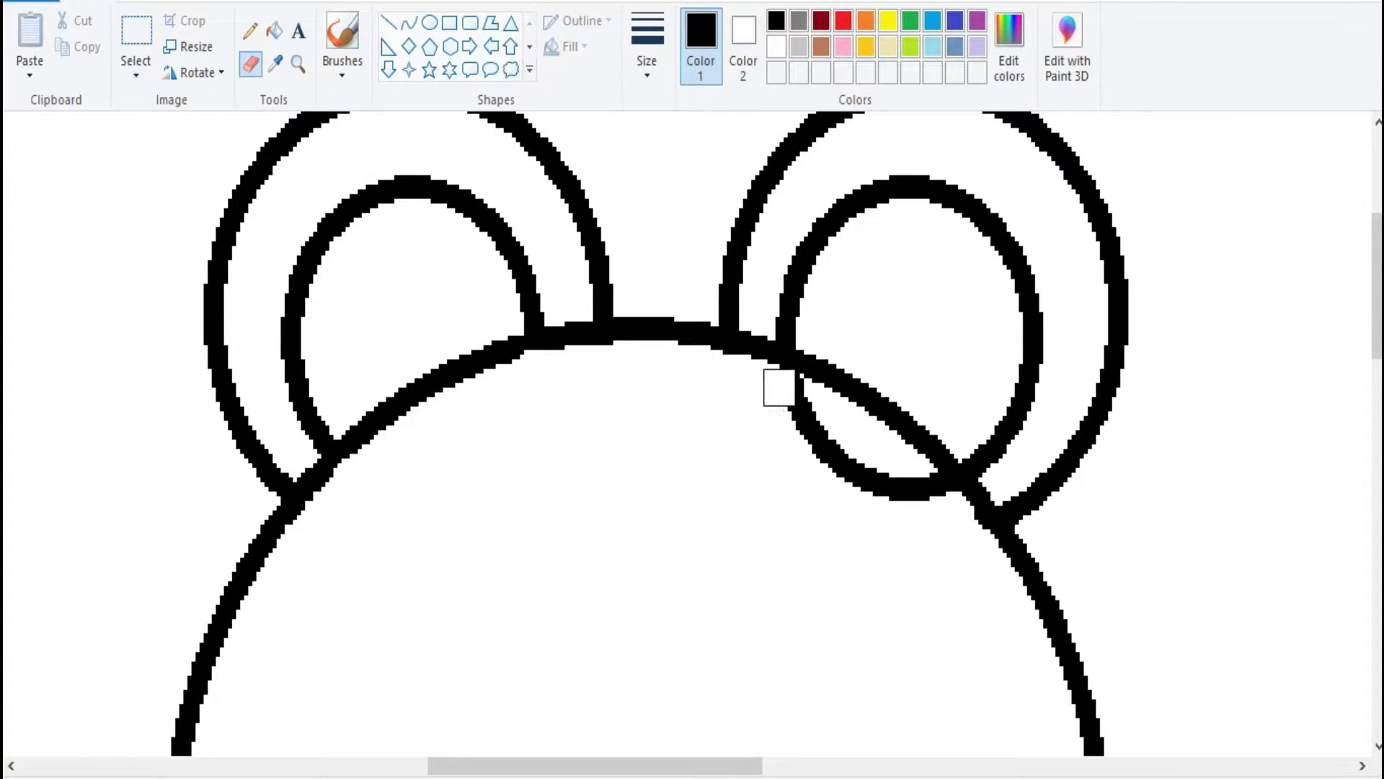
mouse_move(778, 387)
mouse_down()
mouse_move(828, 467)
mouse_move(889, 501)
mouse_move(921, 491)
mouse_up()
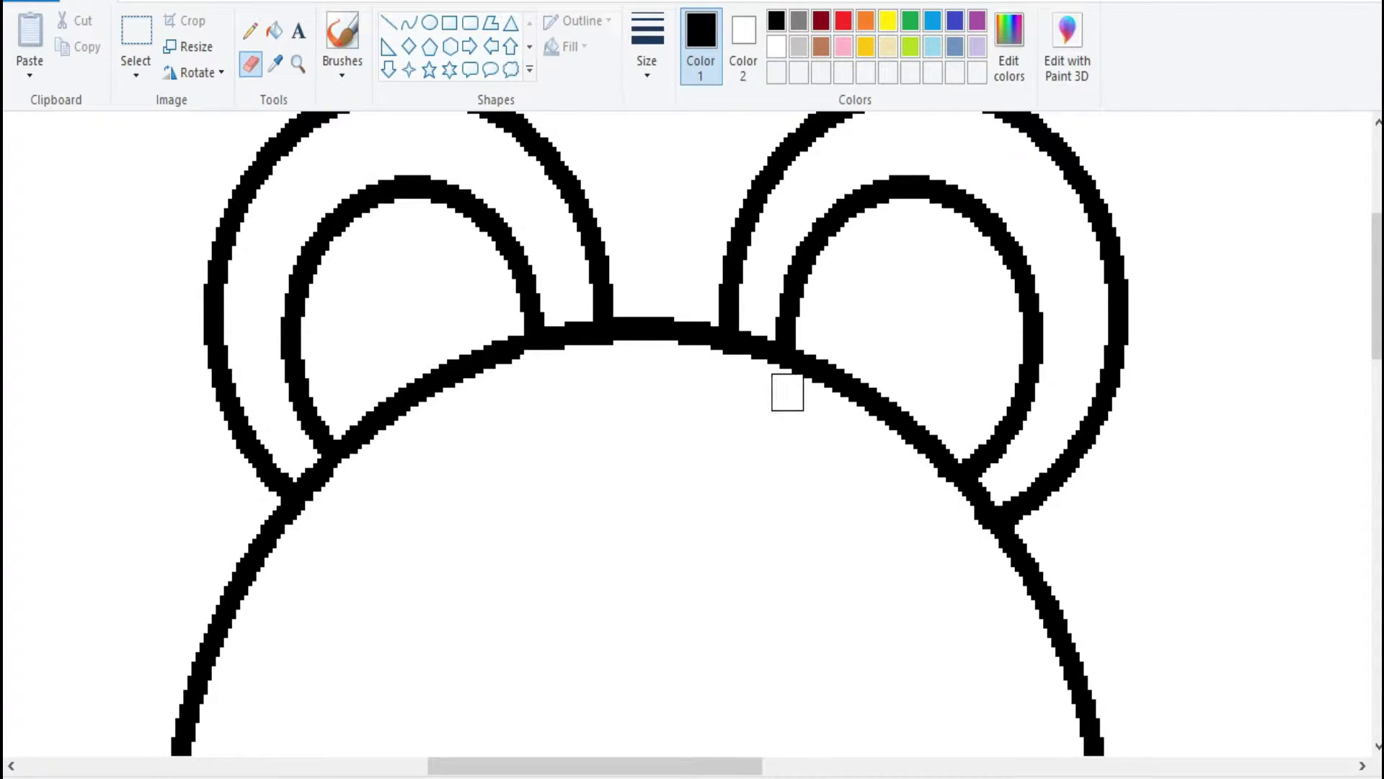
- Draw a tall body oval overlapping the bottom of the head and a narrower belly oval inside it
click(297, 64)
right_click(598, 433)
right_click(598, 432)
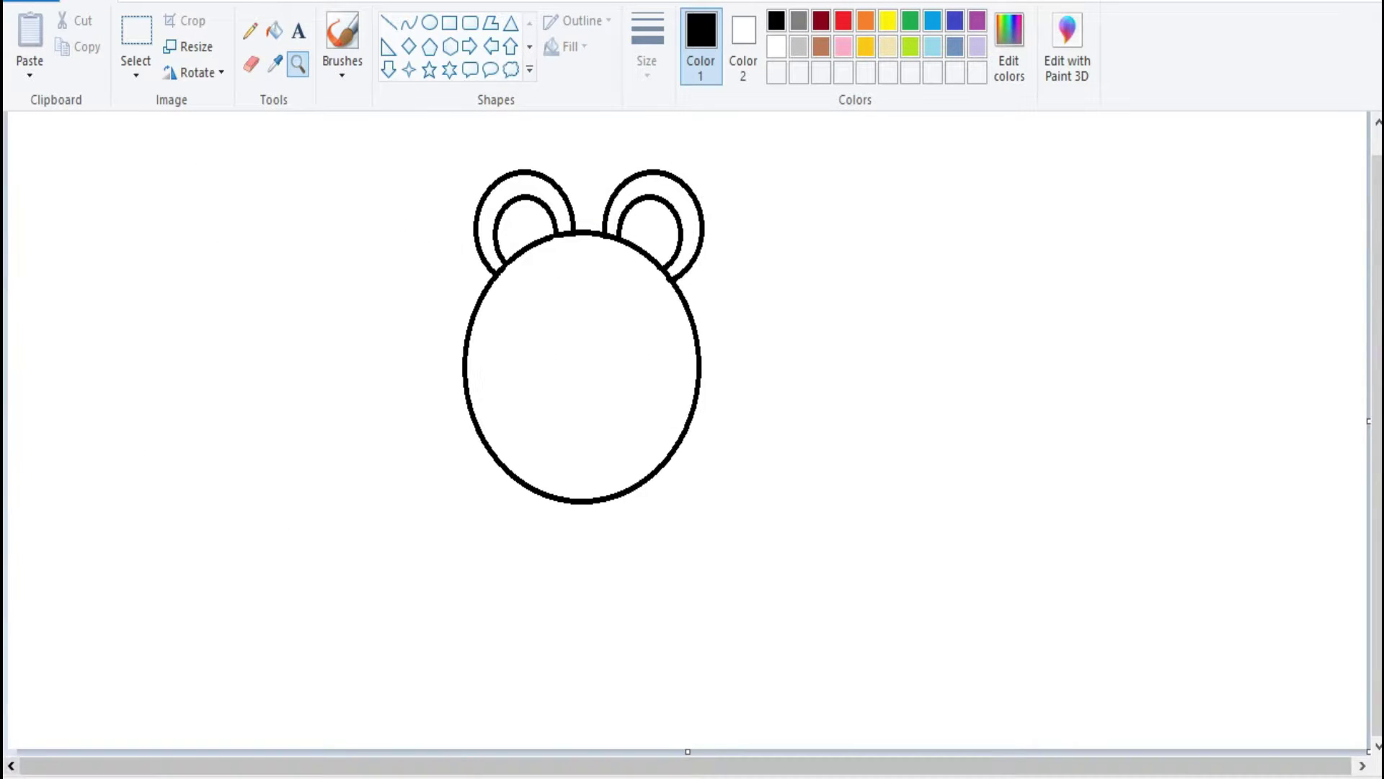
click(429, 22)
drag(504, 740, 714, 427)
drag(610, 584, 583, 559)
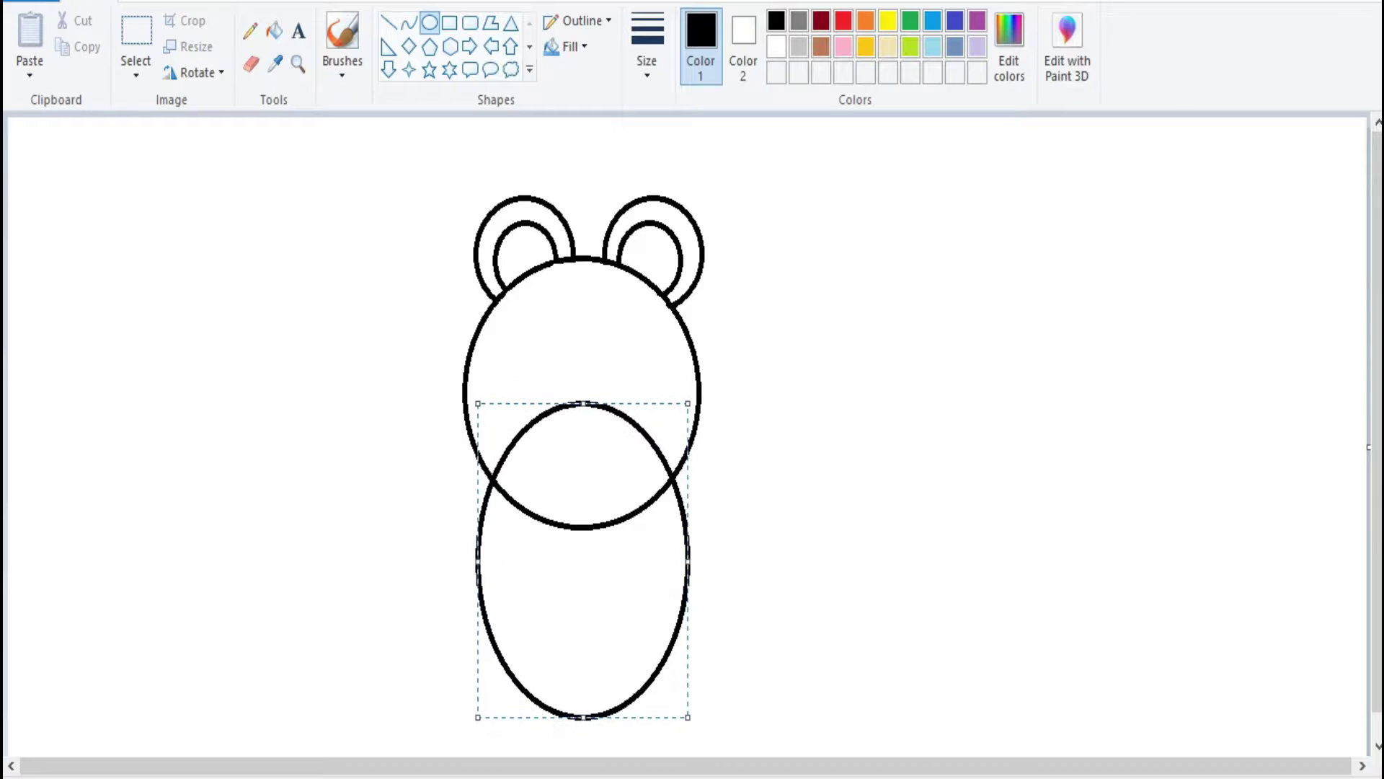
click(937, 577)
drag(518, 678, 641, 454)
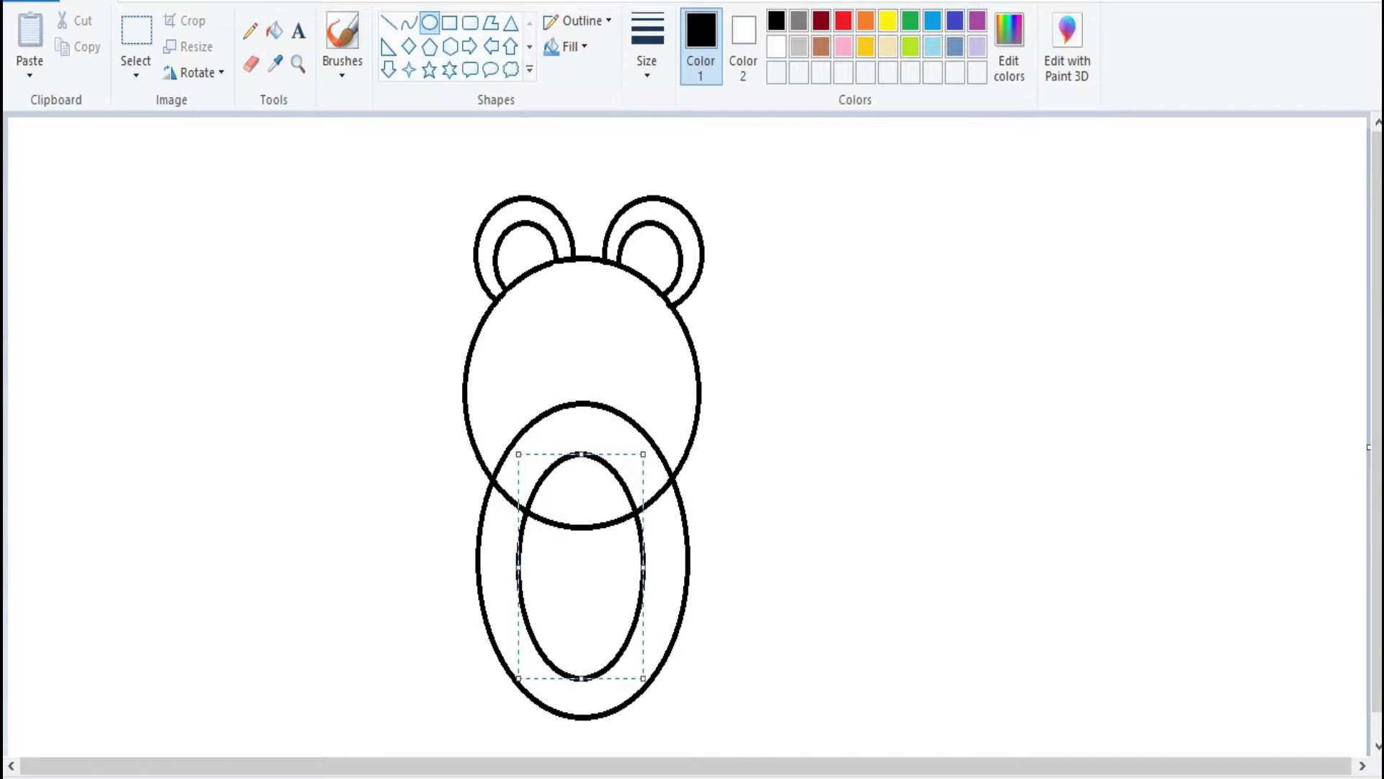
- Erase the tops of the body and belly ovals where they overlap the inside of the head
click(298, 63)
click(591, 465)
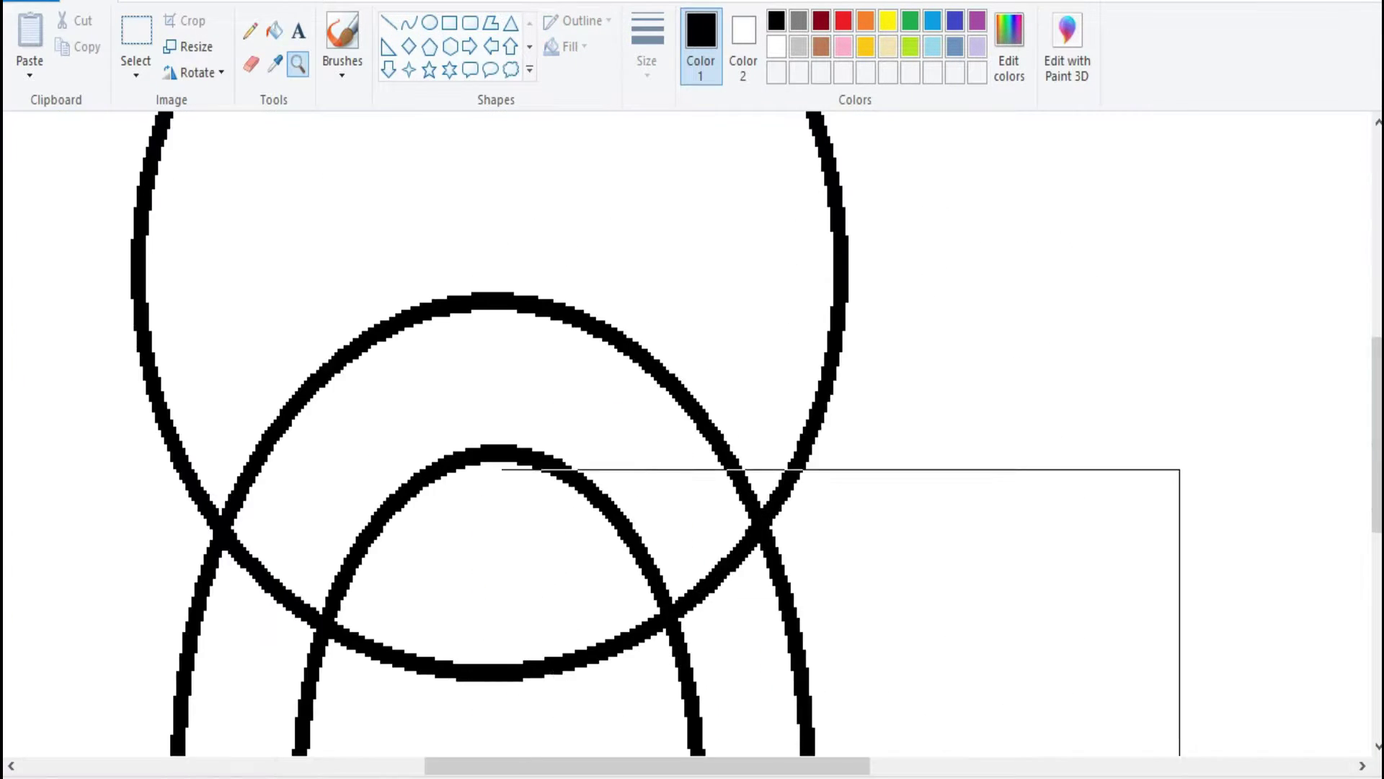
mouse_move(316, 413)
mouse_down()
mouse_move(570, 192)
mouse_move(747, 199)
mouse_move(843, 265)
mouse_move(958, 410)
mouse_move(961, 463)
mouse_up()
mouse_move(406, 340)
mouse_down()
mouse_move(300, 468)
mouse_move(430, 581)
mouse_move(613, 392)
mouse_move(855, 511)
mouse_move(869, 567)
mouse_up()
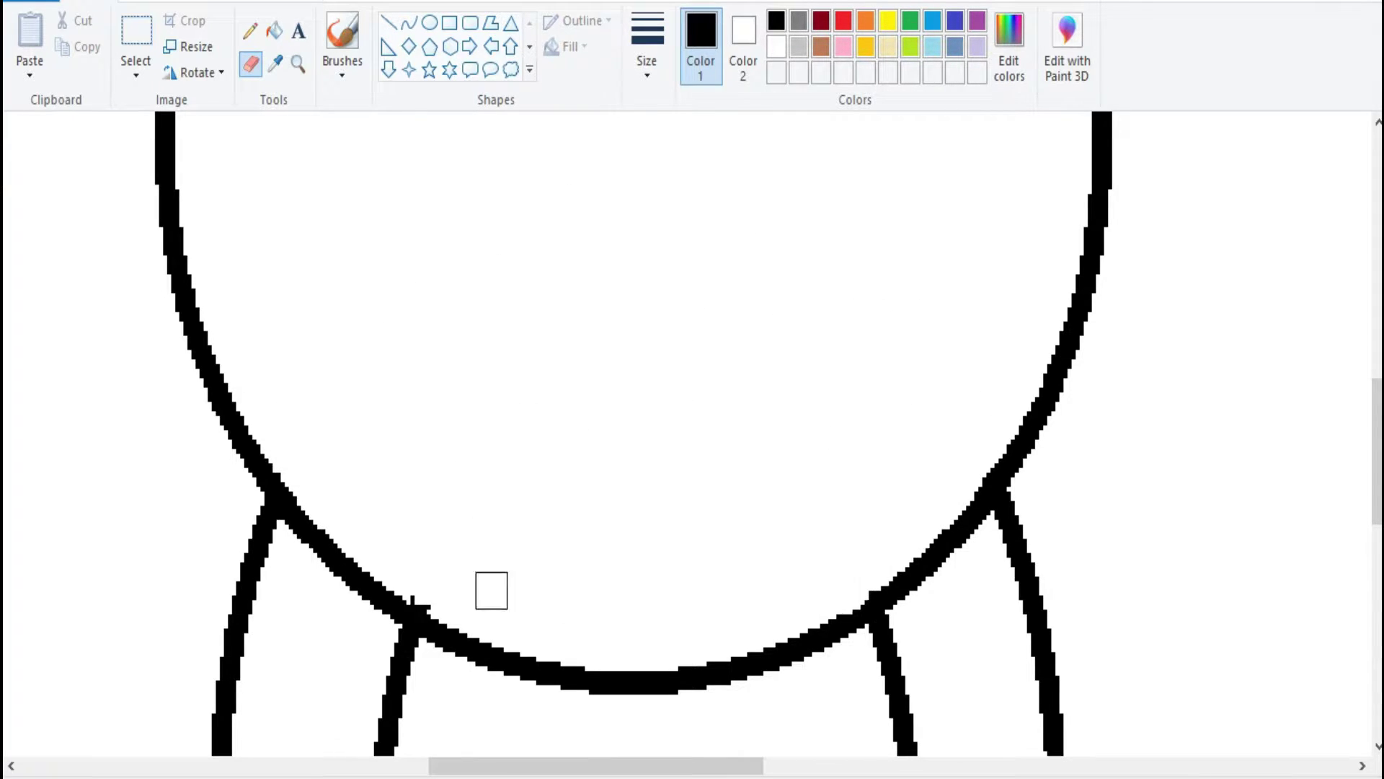
- Draw two narrow upright oval eyes on the head and a small oval nose centred below them
click(298, 64)
right_click(347, 263)
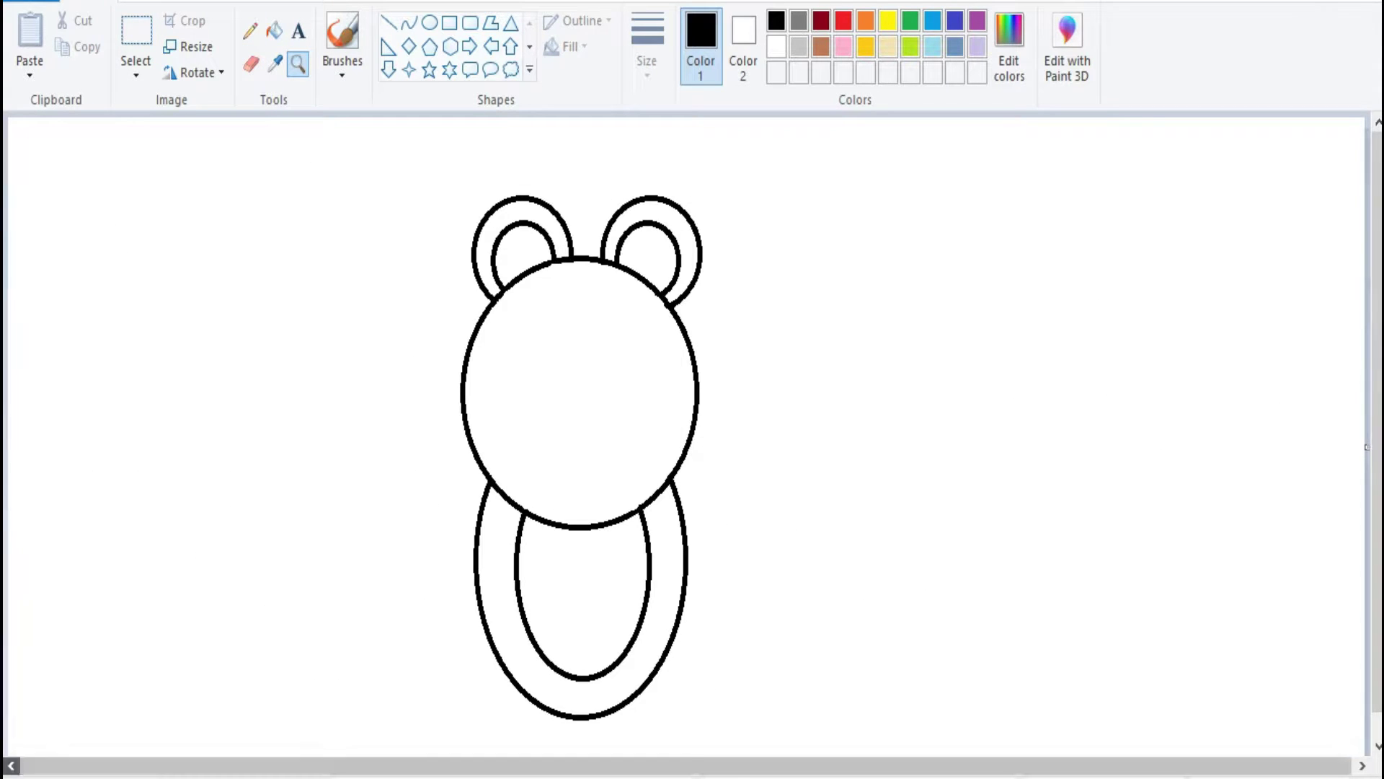
click(430, 22)
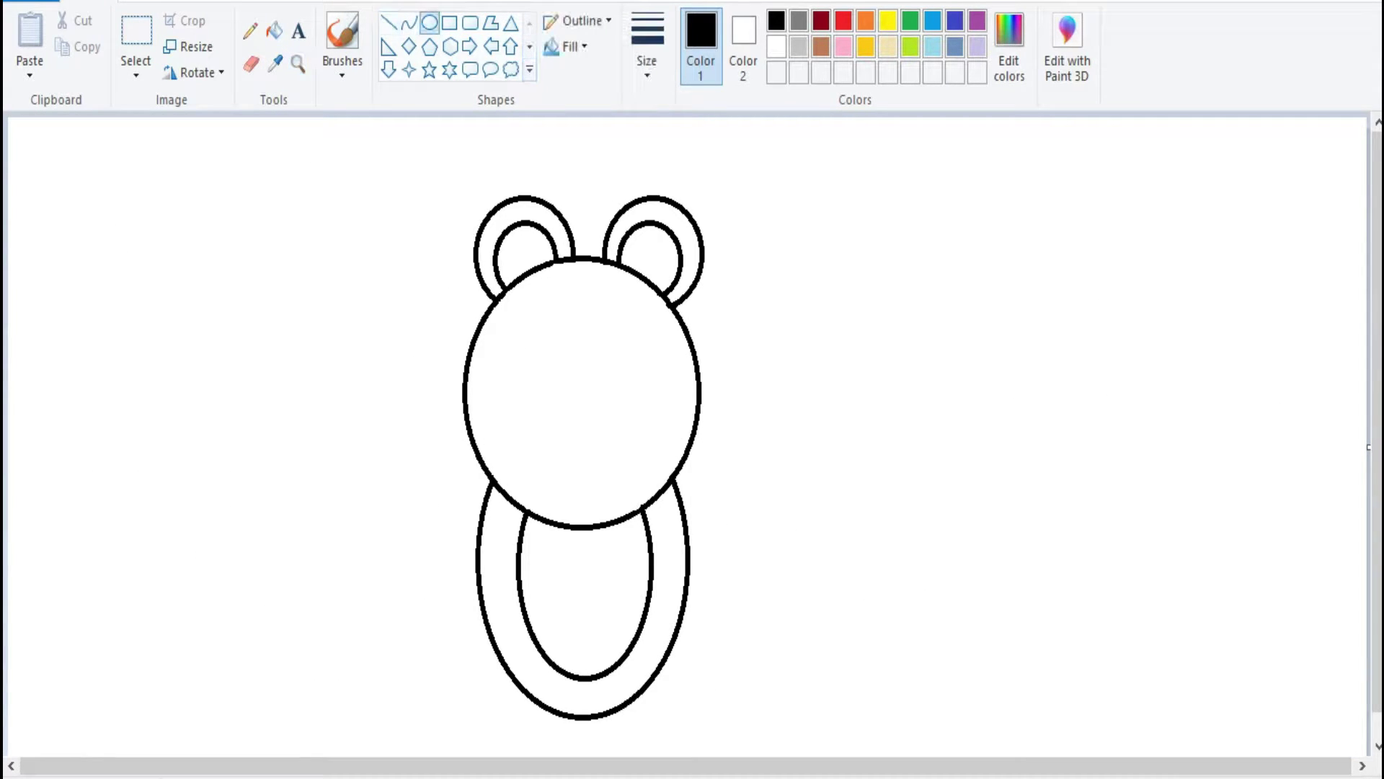
drag(568, 378, 556, 353)
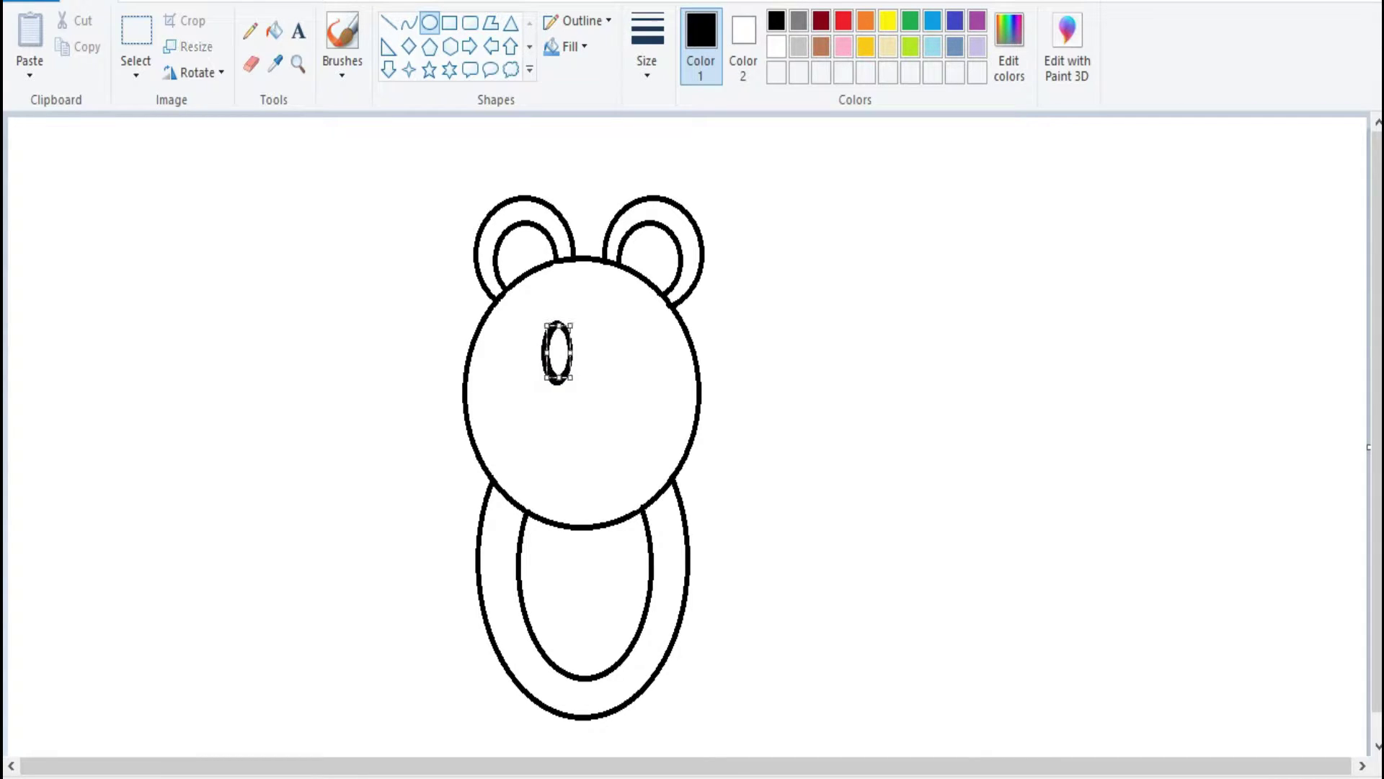
drag(569, 322, 615, 353)
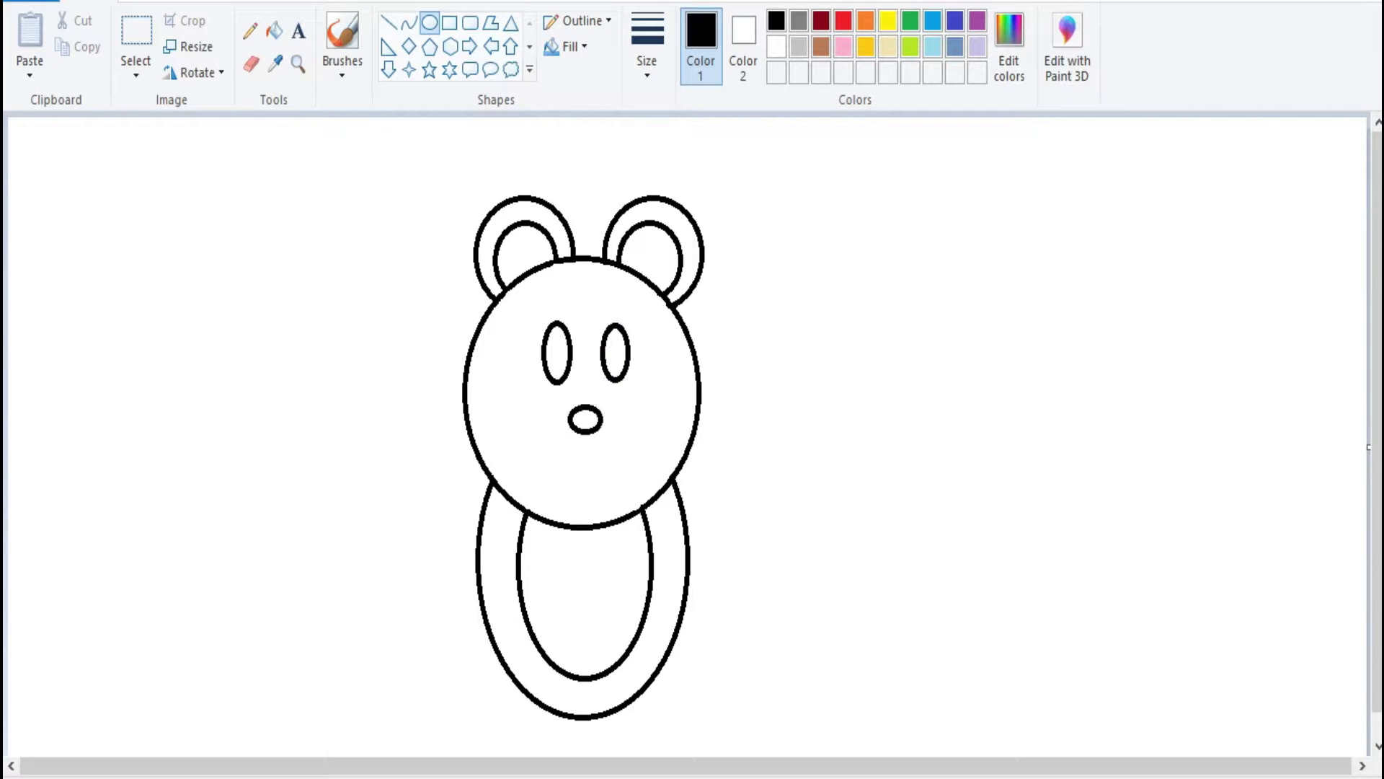
drag(586, 419, 515, 287)
- Fill both eyes and the nose with black
click(556, 353)
click(615, 353)
click(585, 412)
- Draw a tall oval around each eye so that the two ovals overlap in the middle of the face
click(430, 22)
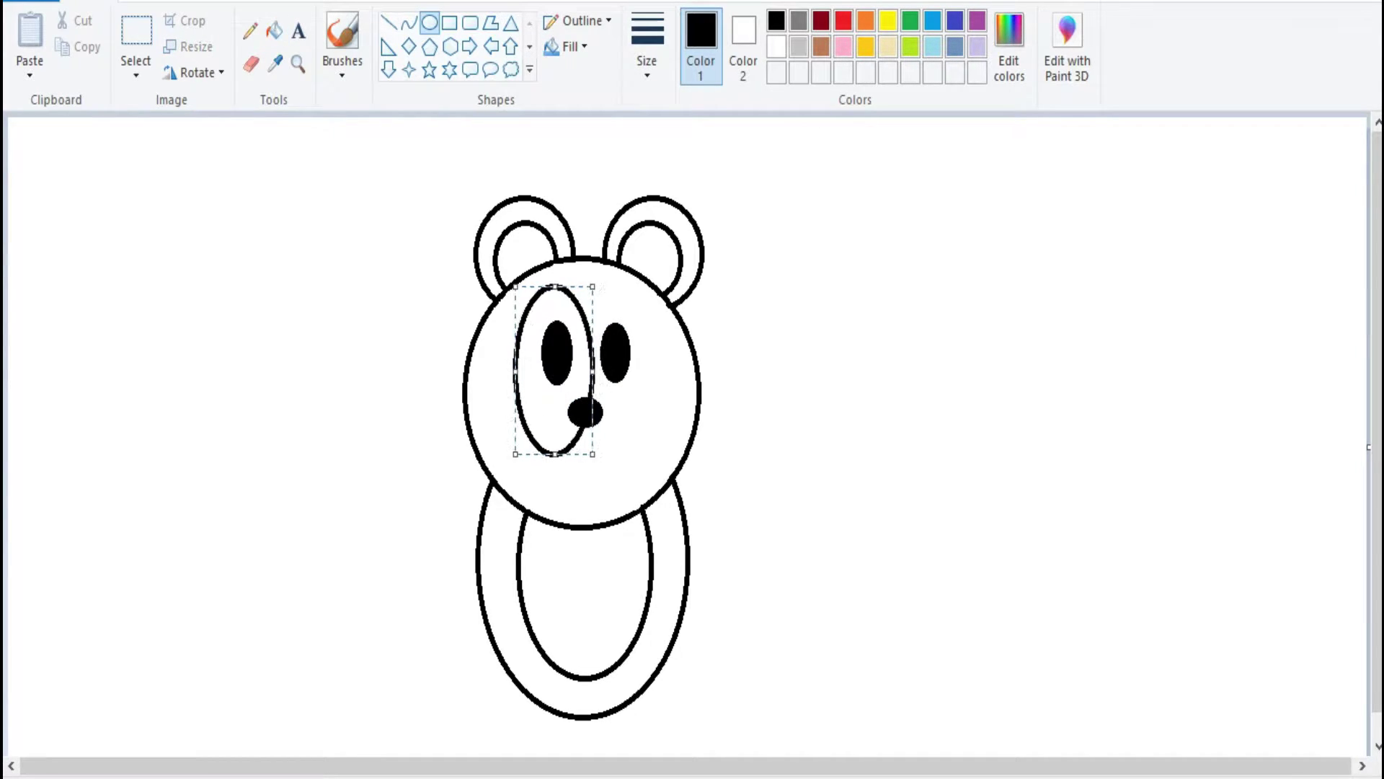
mouse_move(591, 449)
mouse_down()
mouse_move(548, 411)
mouse_move(516, 298)
mouse_move(554, 288)
mouse_move(555, 457)
mouse_up()
drag(556, 372, 557, 372)
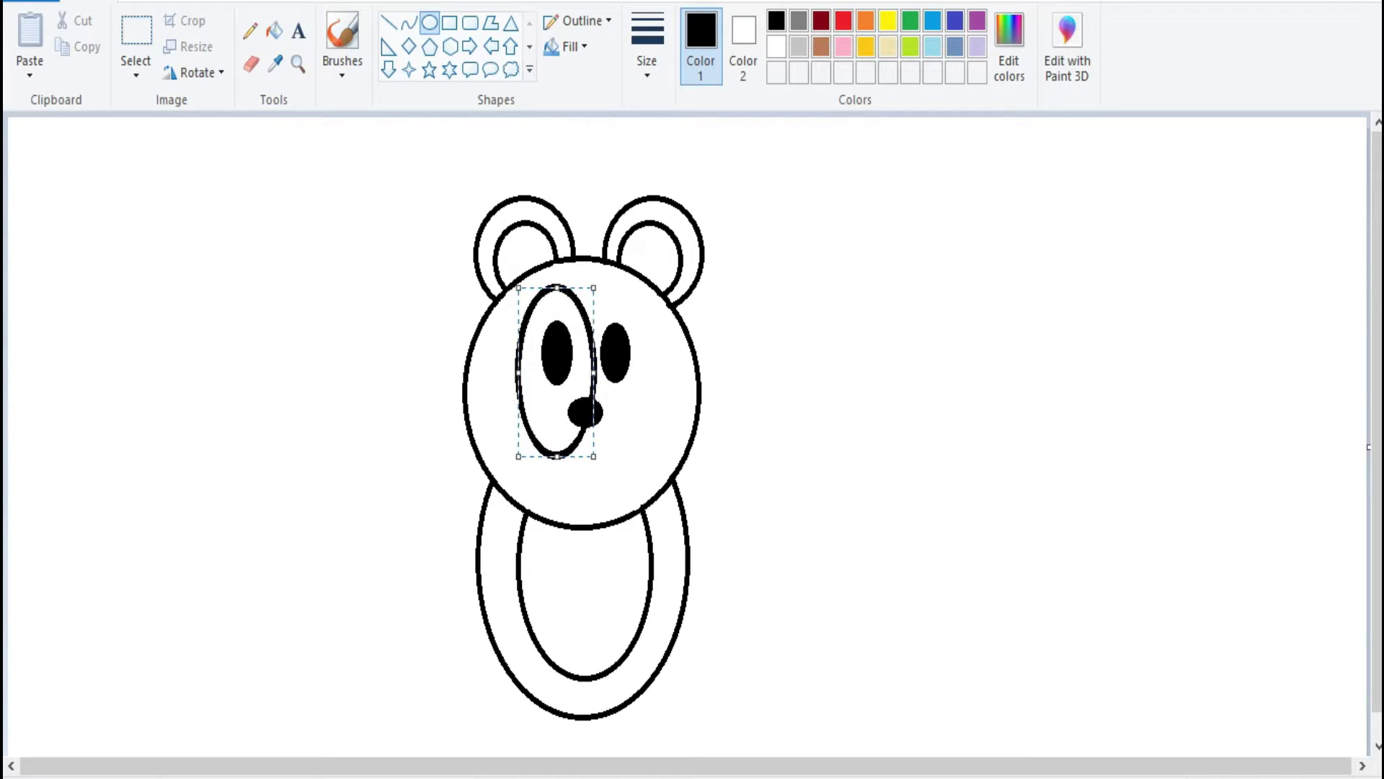
drag(593, 454, 517, 286)
drag(556, 372, 617, 370)
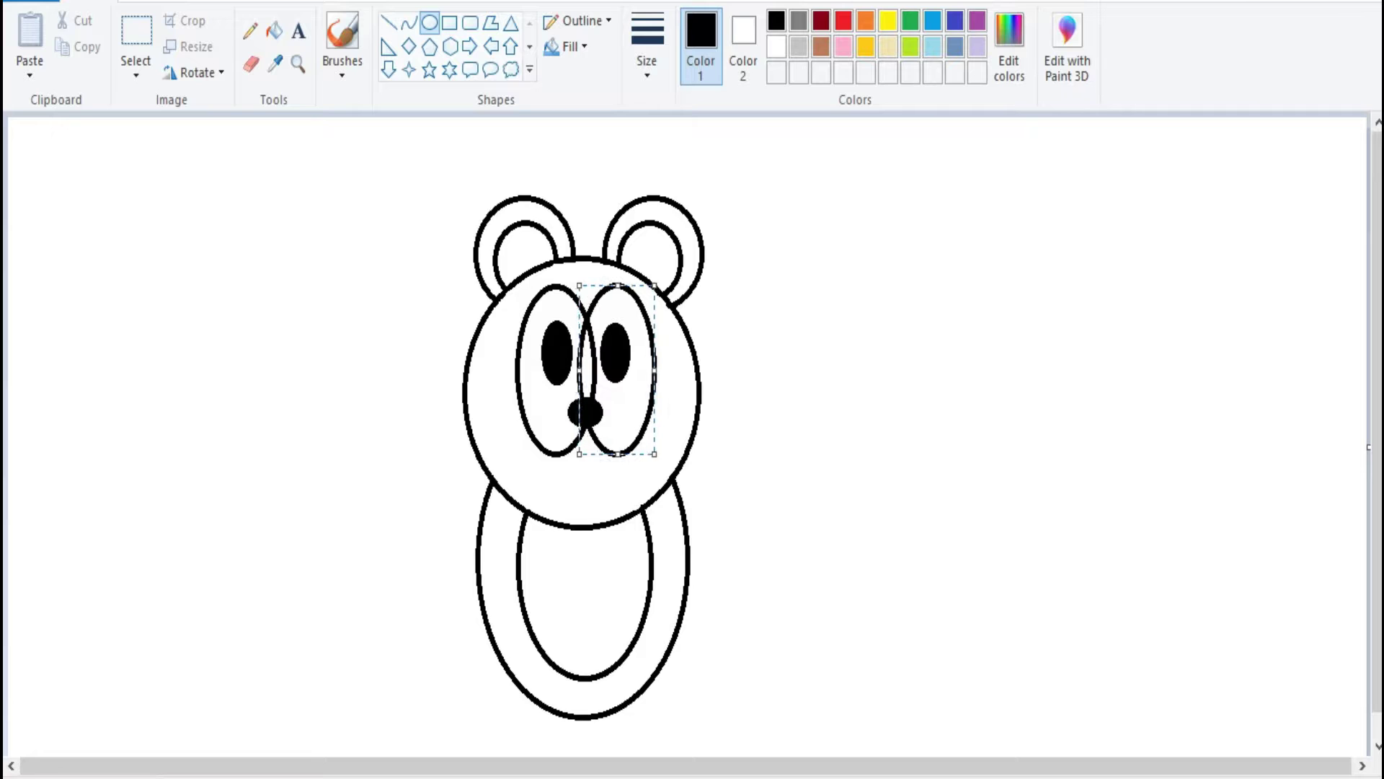
key(Return)
- Erase the overlapping inner lines and lower ends of the eye ovals, and tidy the remaining ends with short lines
click(297, 64)
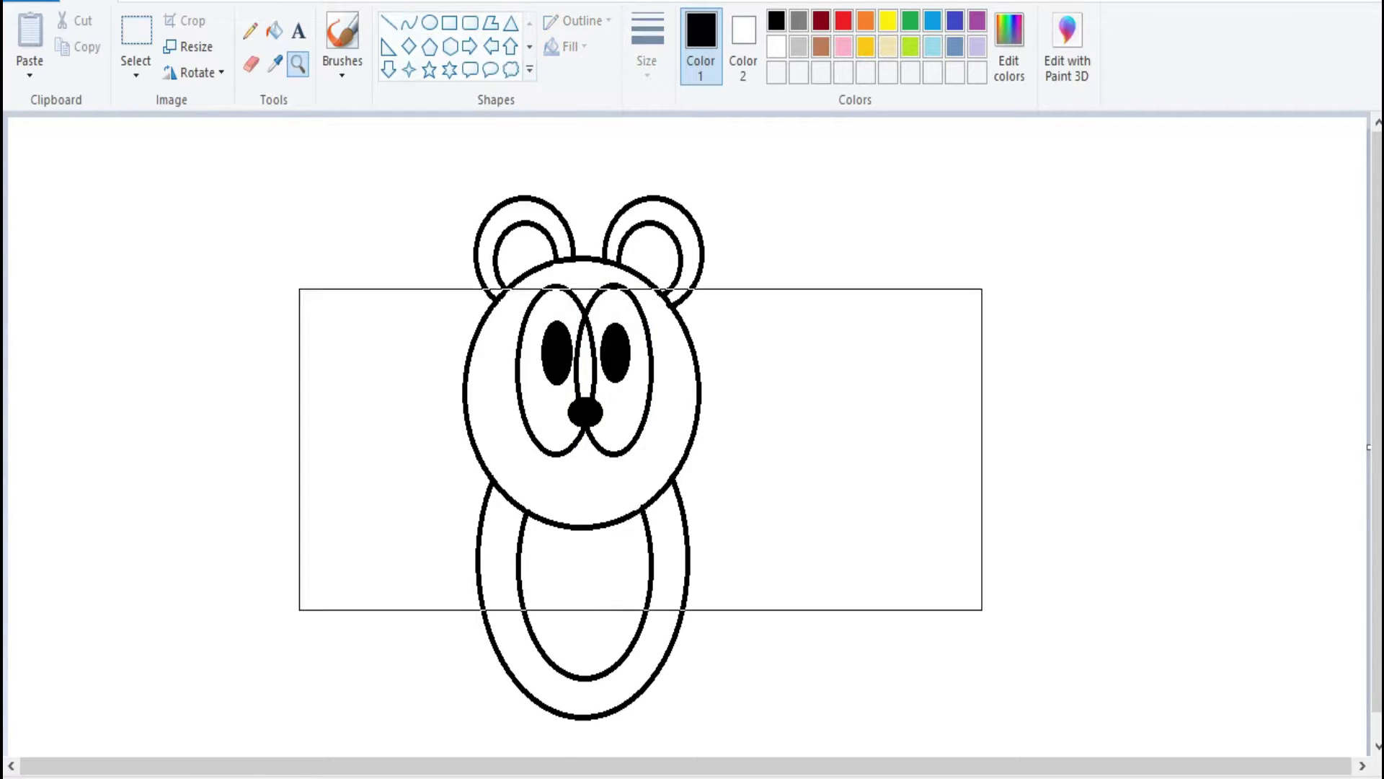
click(627, 389)
click(251, 63)
mouse_move(495, 475)
mouse_down()
mouse_move(503, 269)
mouse_move(533, 193)
mouse_move(561, 467)
mouse_move(622, 486)
mouse_move(525, 624)
mouse_move(541, 628)
mouse_move(561, 680)
mouse_move(686, 727)
mouse_move(496, 657)
mouse_move(504, 624)
mouse_move(491, 665)
mouse_move(370, 703)
mouse_move(420, 673)
mouse_up()
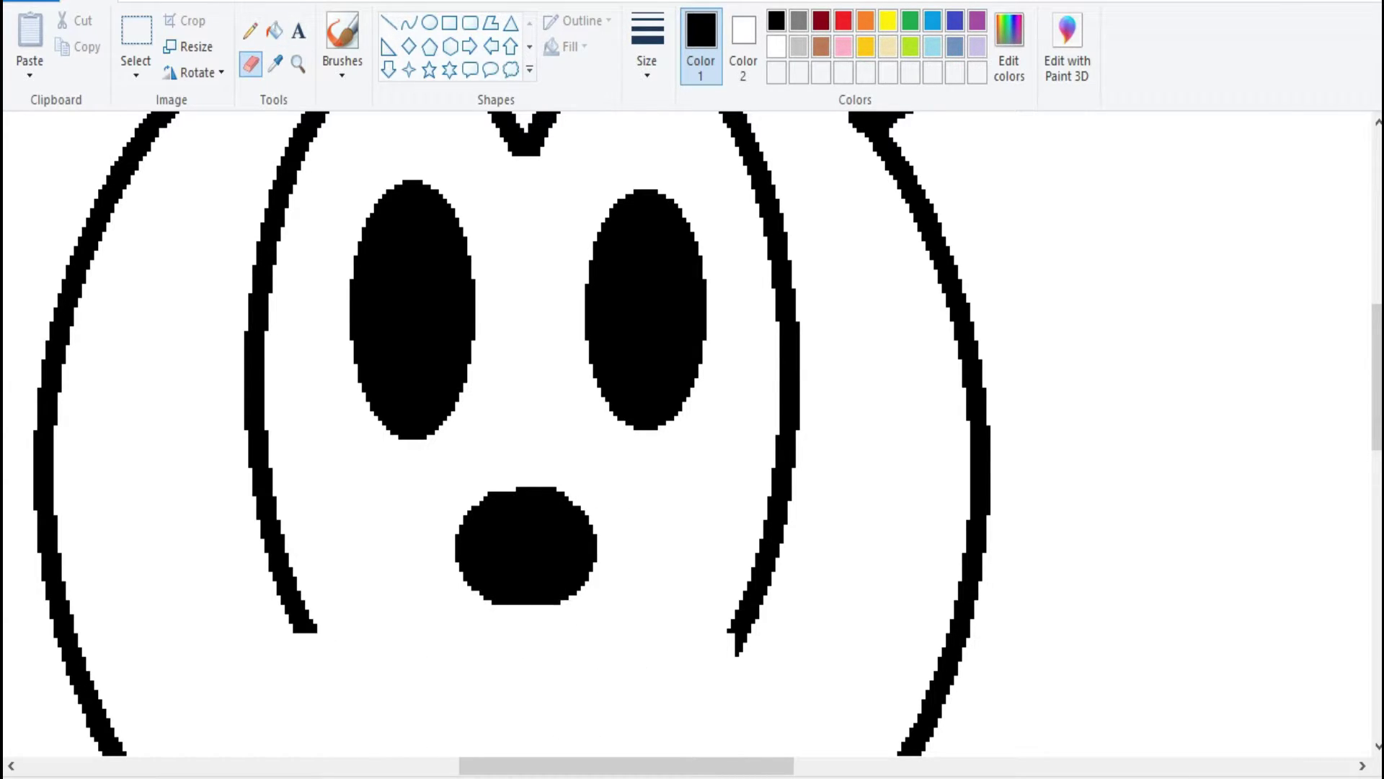
click(388, 22)
mouse_move(300, 629)
mouse_down()
mouse_move(587, 681)
mouse_move(728, 630)
mouse_move(321, 632)
mouse_up()
click(251, 63)
- Draw curved cheek lines from the face outline to both sides of the head and a left mouth curve below the nose
click(297, 64)
right_click(447, 386)
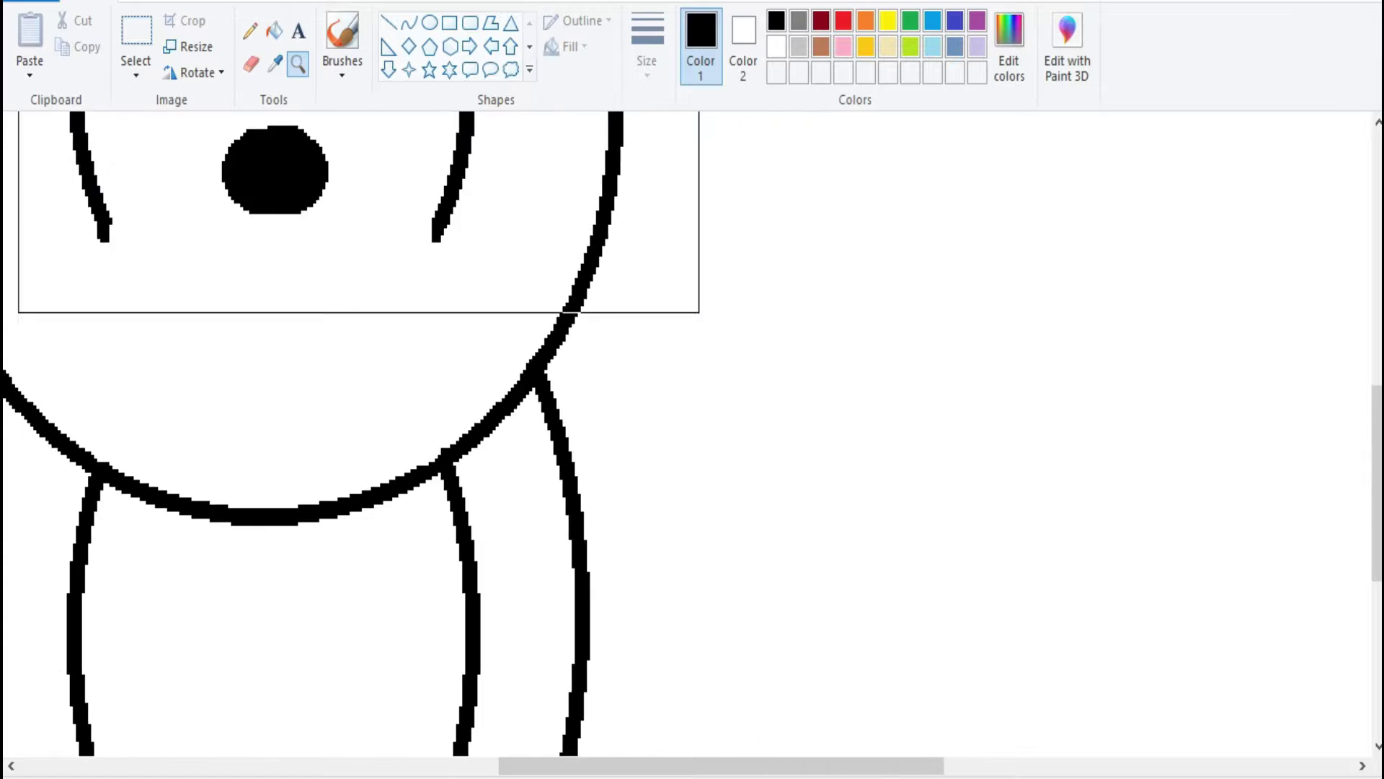
right_click(358, 210)
click(409, 22)
drag(639, 433, 686, 467)
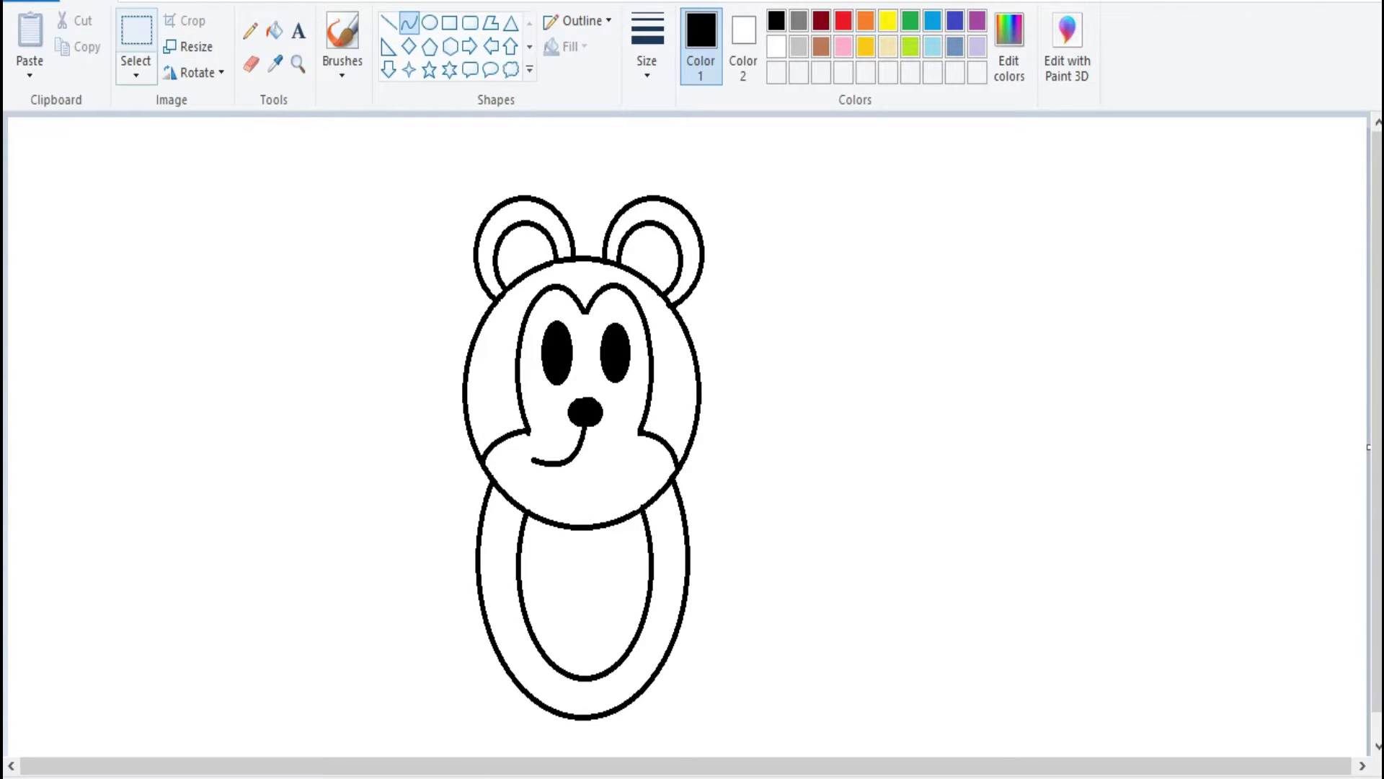
- Mirror a copy of the mouth curve to the nose's other side and add short curved marks at the mouth corners
click(136, 32)
mouse_move(520, 482)
mouse_down()
mouse_move(581, 445)
mouse_move(540, 454)
mouse_up()
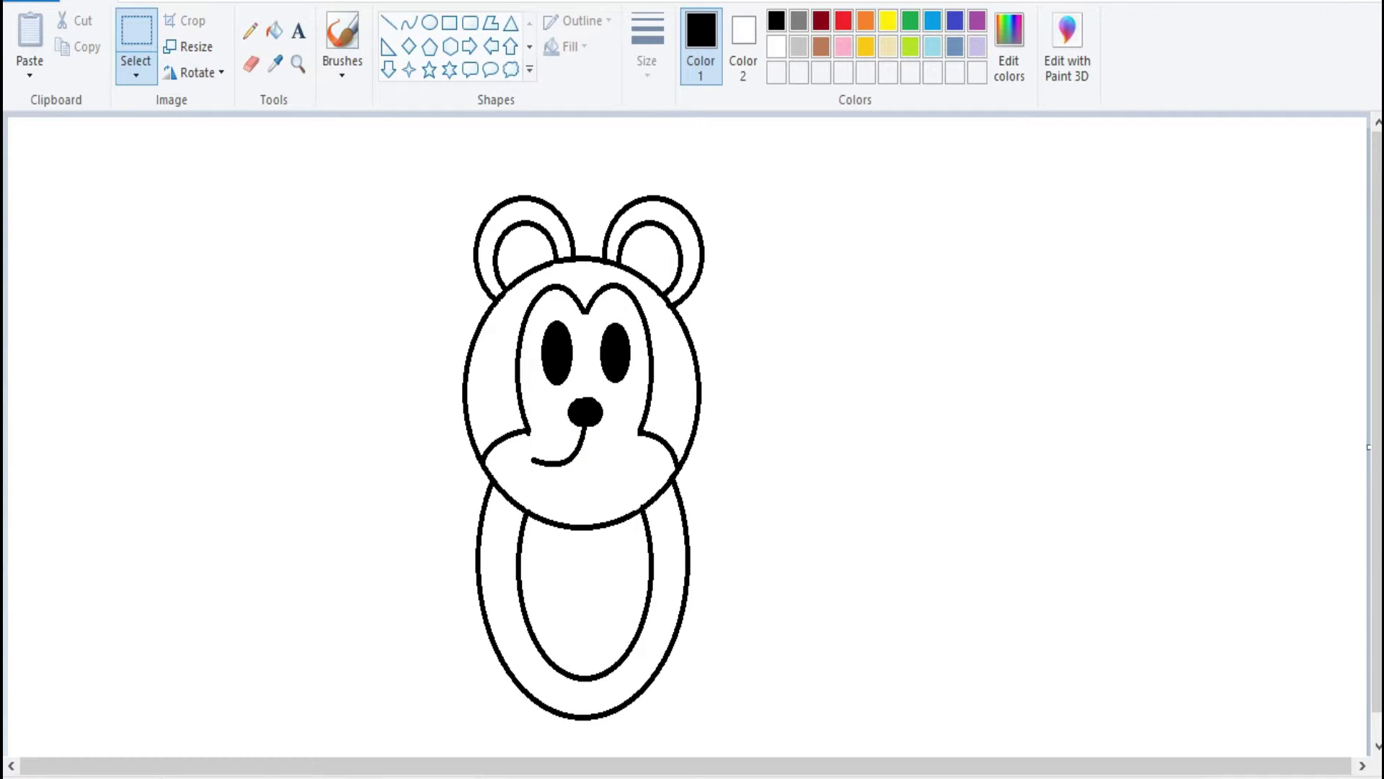
key(ctrl+c)
key(ctrl+v)
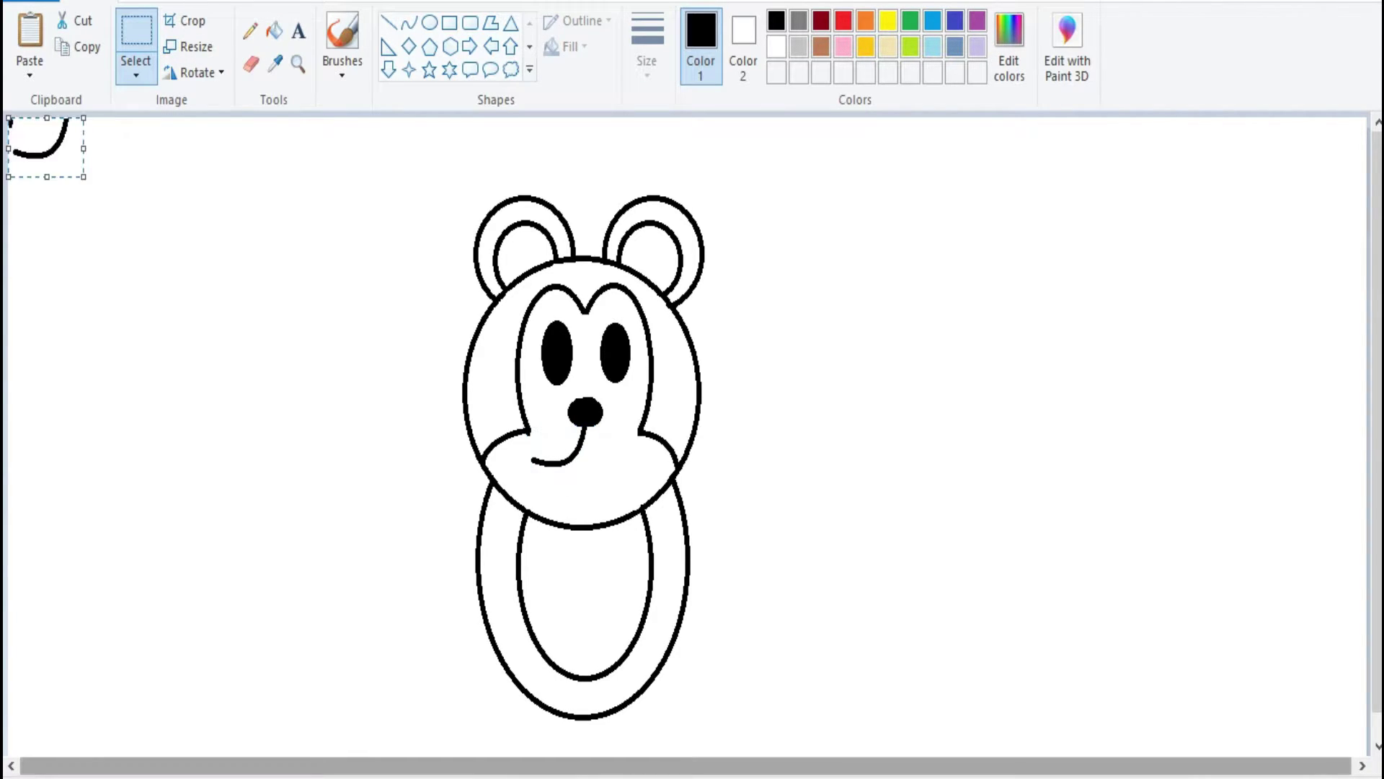
drag(46, 147, 609, 453)
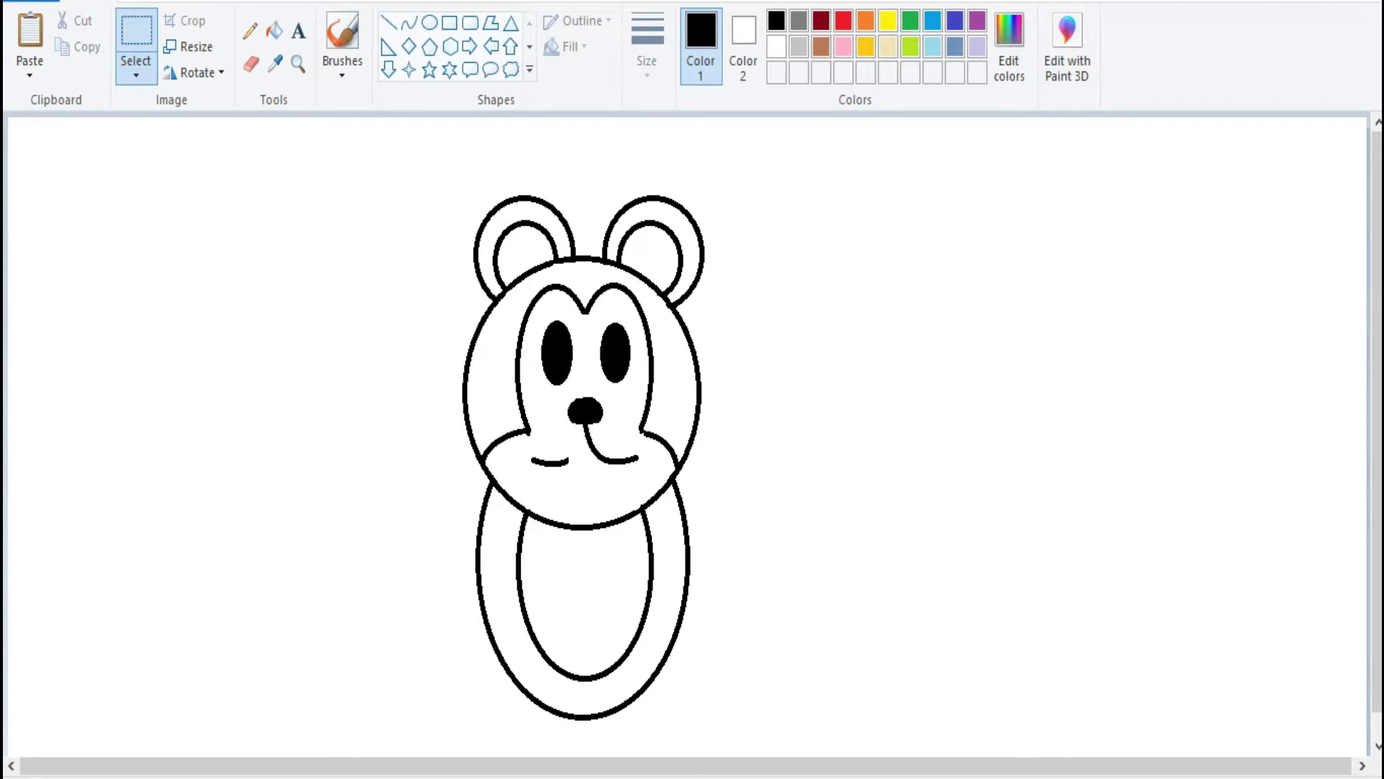
click(409, 23)
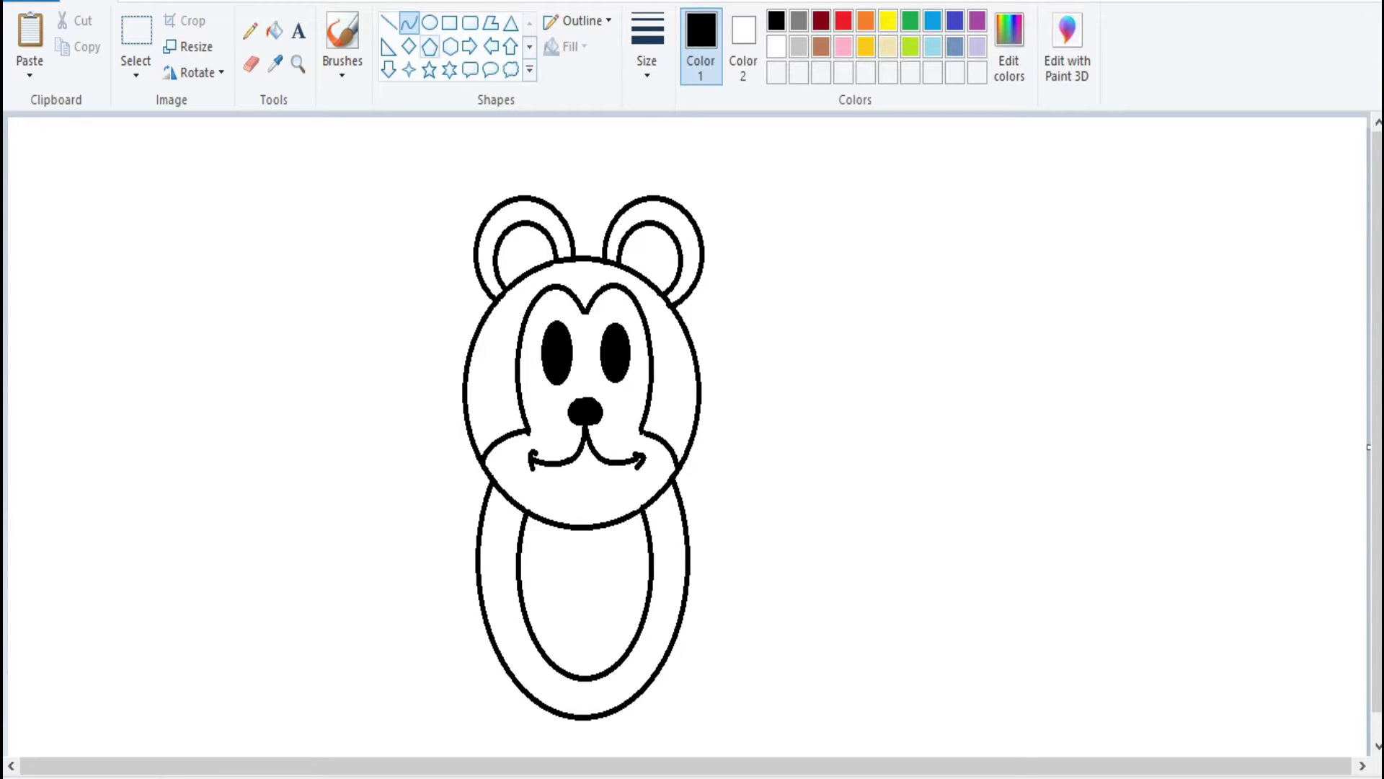
- Draw a small upright oval below the nose, overlapping the centre of the mouth
click(430, 23)
drag(612, 502, 612, 503)
drag(589, 469, 585, 462)
- Erase the part of the small oval above the mouth line and divide the teeth with a short vertical line
click(298, 64)
click(526, 408)
click(853, 531)
click(250, 64)
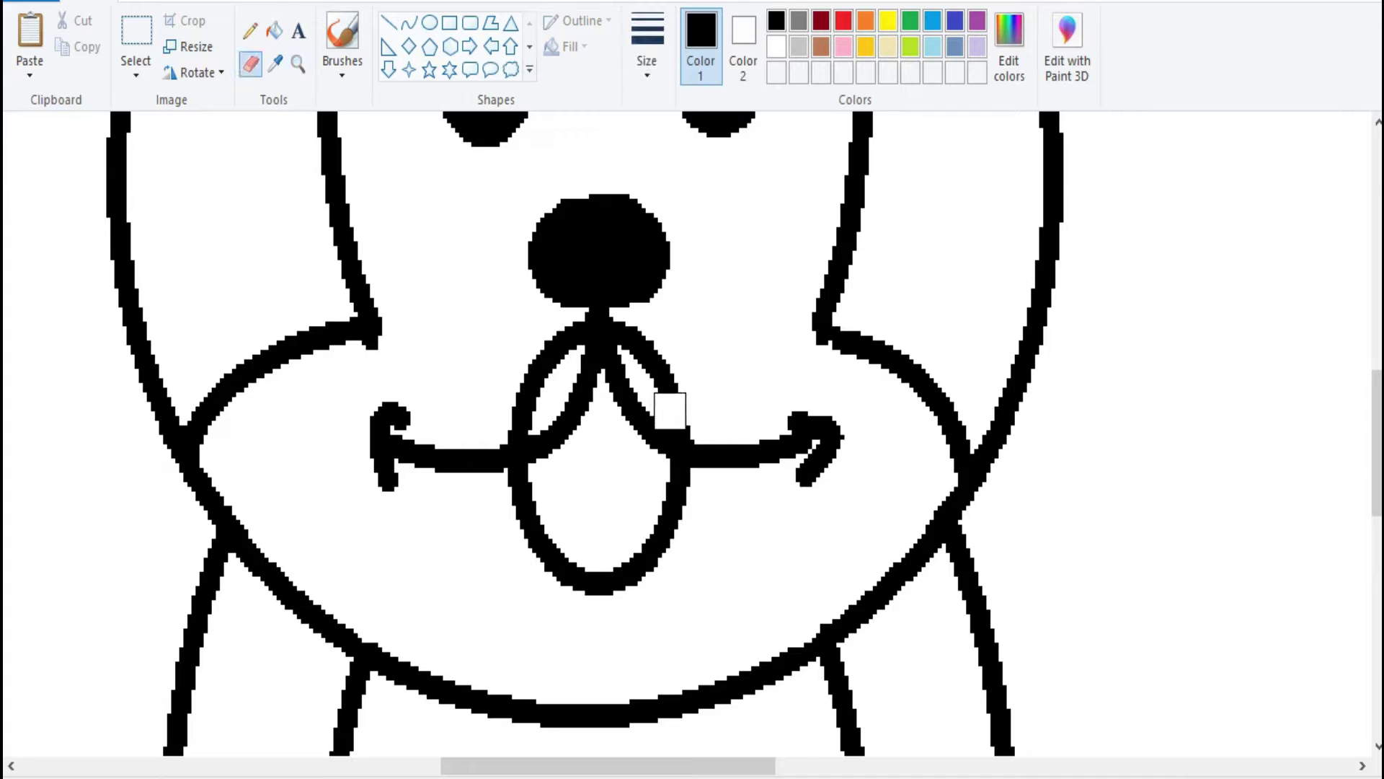
mouse_move(638, 335)
mouse_down()
mouse_move(565, 325)
mouse_move(524, 401)
mouse_up()
click(388, 22)
drag(602, 430, 603, 550)
- Draw two upward-bending curves from the body's right side to form a raised arm
scroll(692, 432, down, 3)
right_click(254, 72)
click(408, 22)
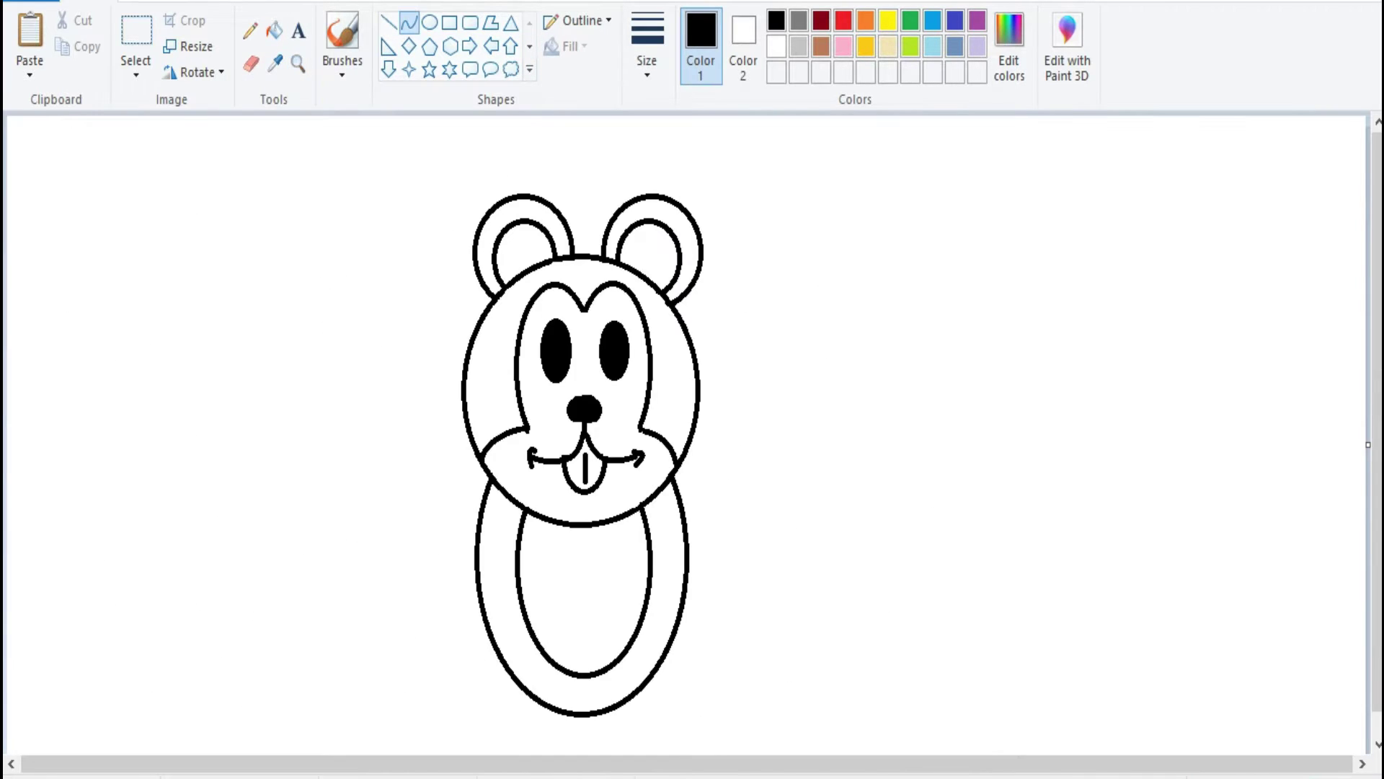
drag(722, 444, 731, 483)
drag(689, 534, 790, 430)
drag(739, 481, 746, 501)
- Draw a round hand at the end of the raised arm and erase the arm lines inside it
click(429, 22)
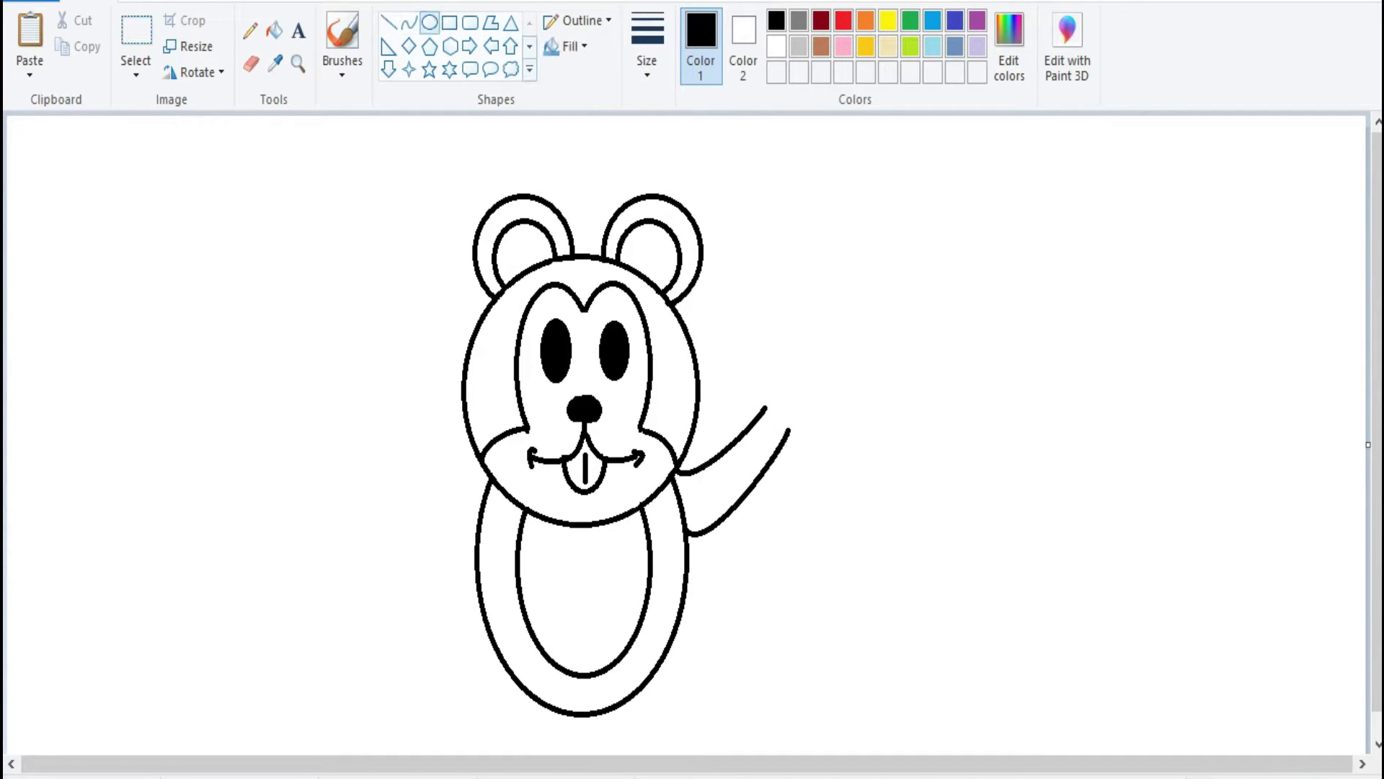
drag(821, 387, 788, 409)
click(298, 64)
click(830, 442)
click(251, 63)
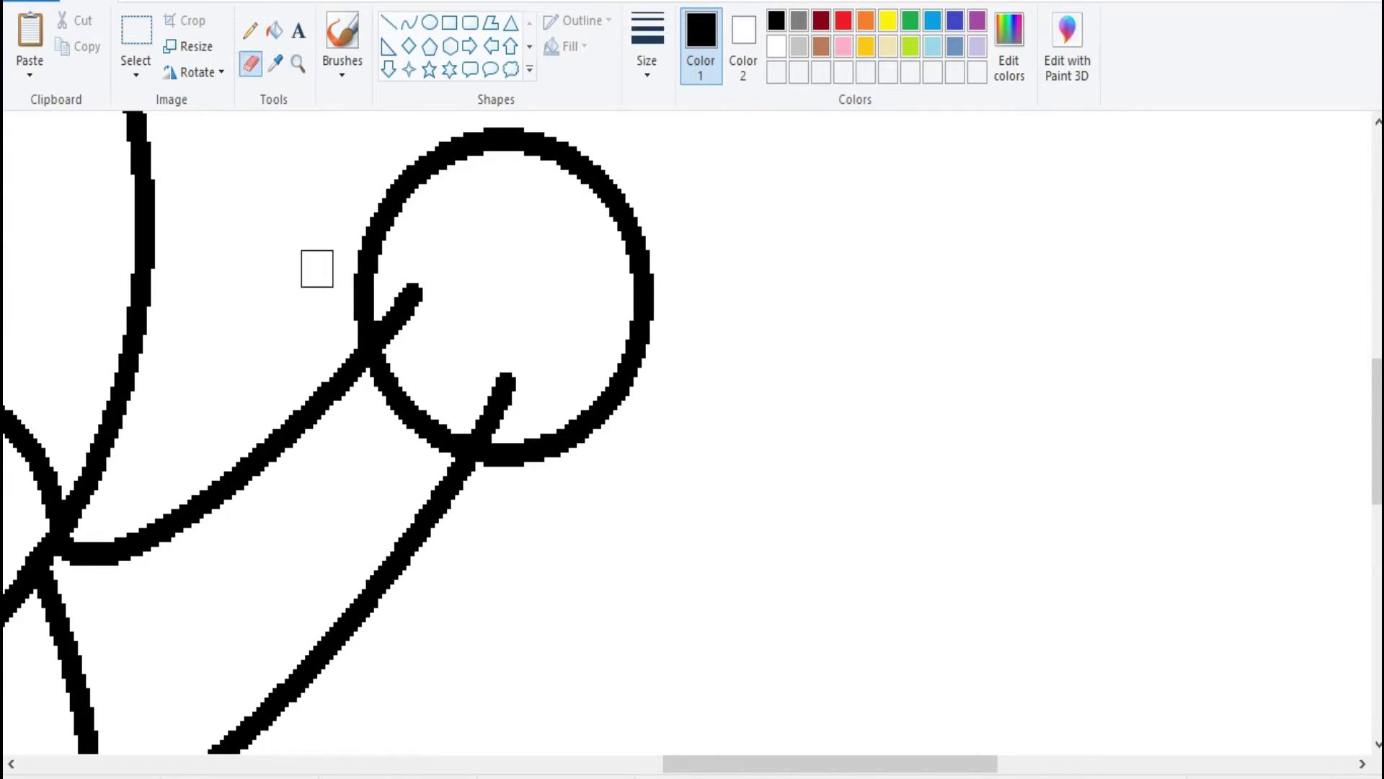
mouse_move(406, 330)
mouse_down()
mouse_move(511, 362)
mouse_move(504, 402)
mouse_up()
- Draw a curved line down the body's left side, starting at the head, to form the lowered arm
click(298, 64)
right_click(358, 236)
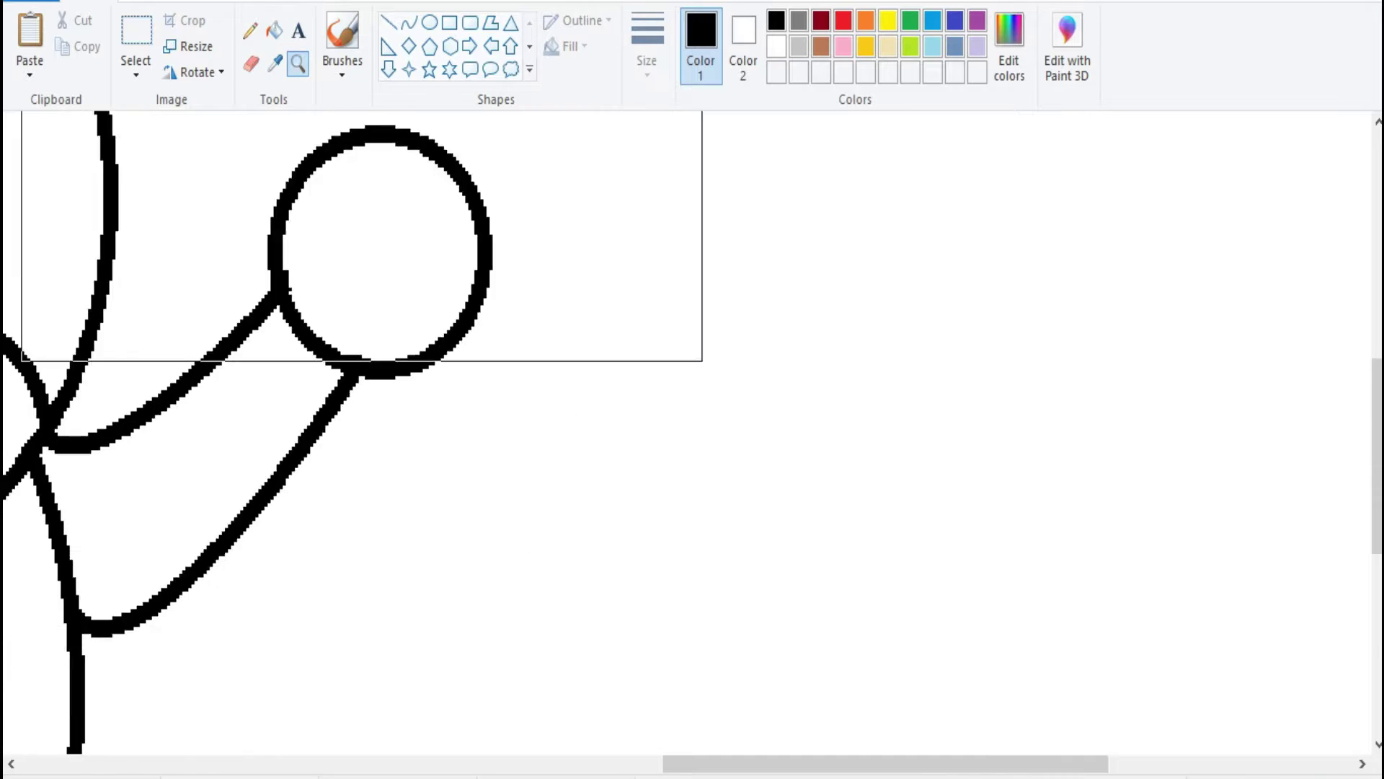
right_click(358, 235)
right_click(358, 236)
click(409, 22)
mouse_move(482, 470)
mouse_down()
mouse_move(442, 609)
mouse_move(472, 636)
mouse_up()
drag(461, 555, 440, 559)
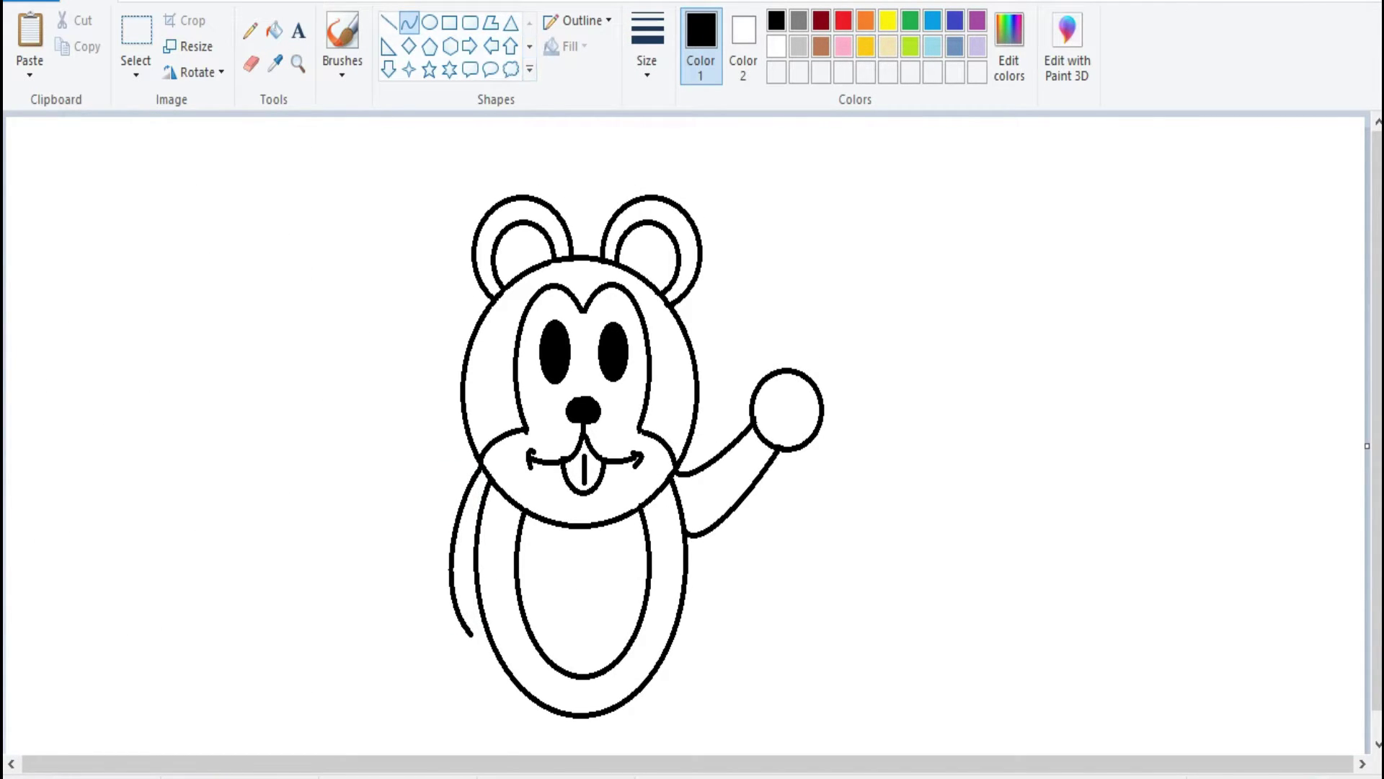
- Draw a small oval hand at the end of the lowered arm and erase the arm line inside it
click(430, 22)
drag(485, 651, 465, 634)
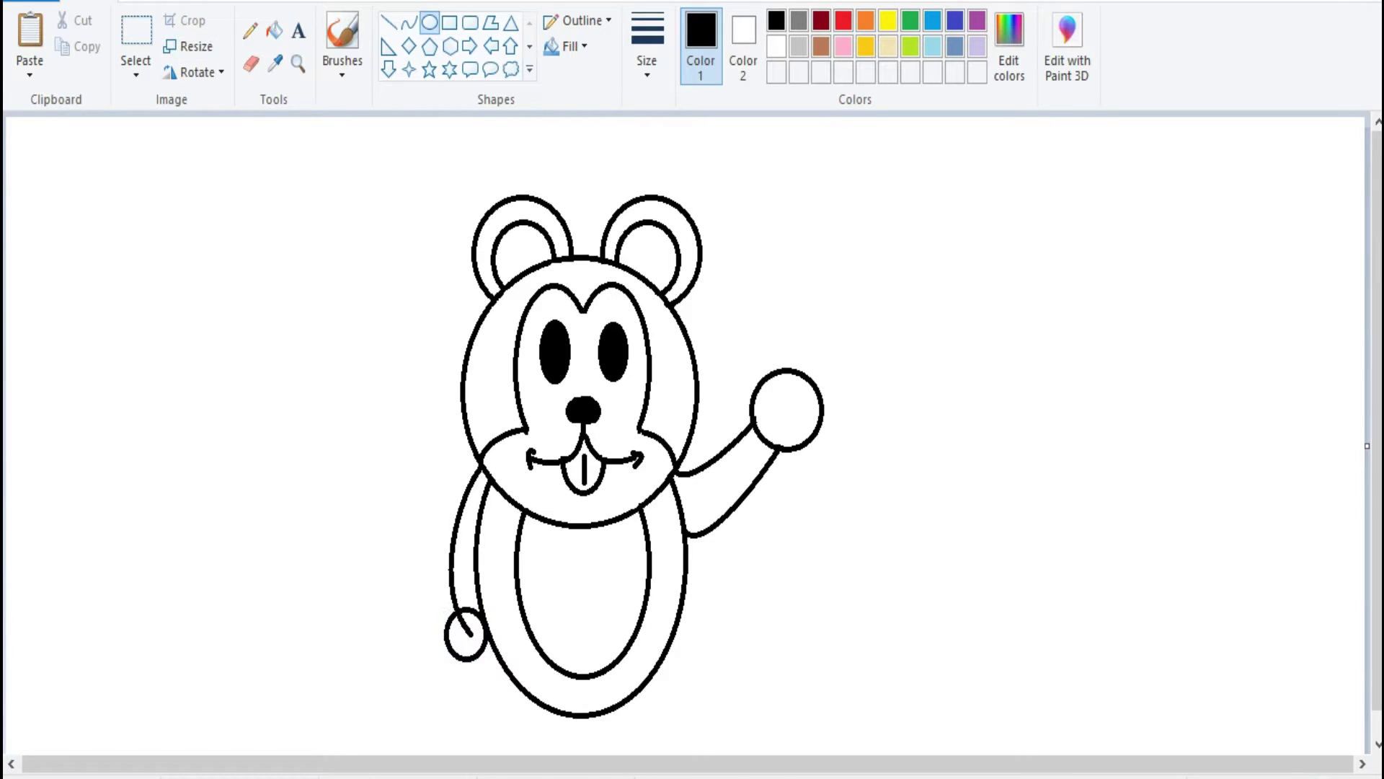
click(297, 63)
click(468, 634)
click(476, 642)
click(251, 63)
drag(382, 473, 331, 393)
click(298, 64)
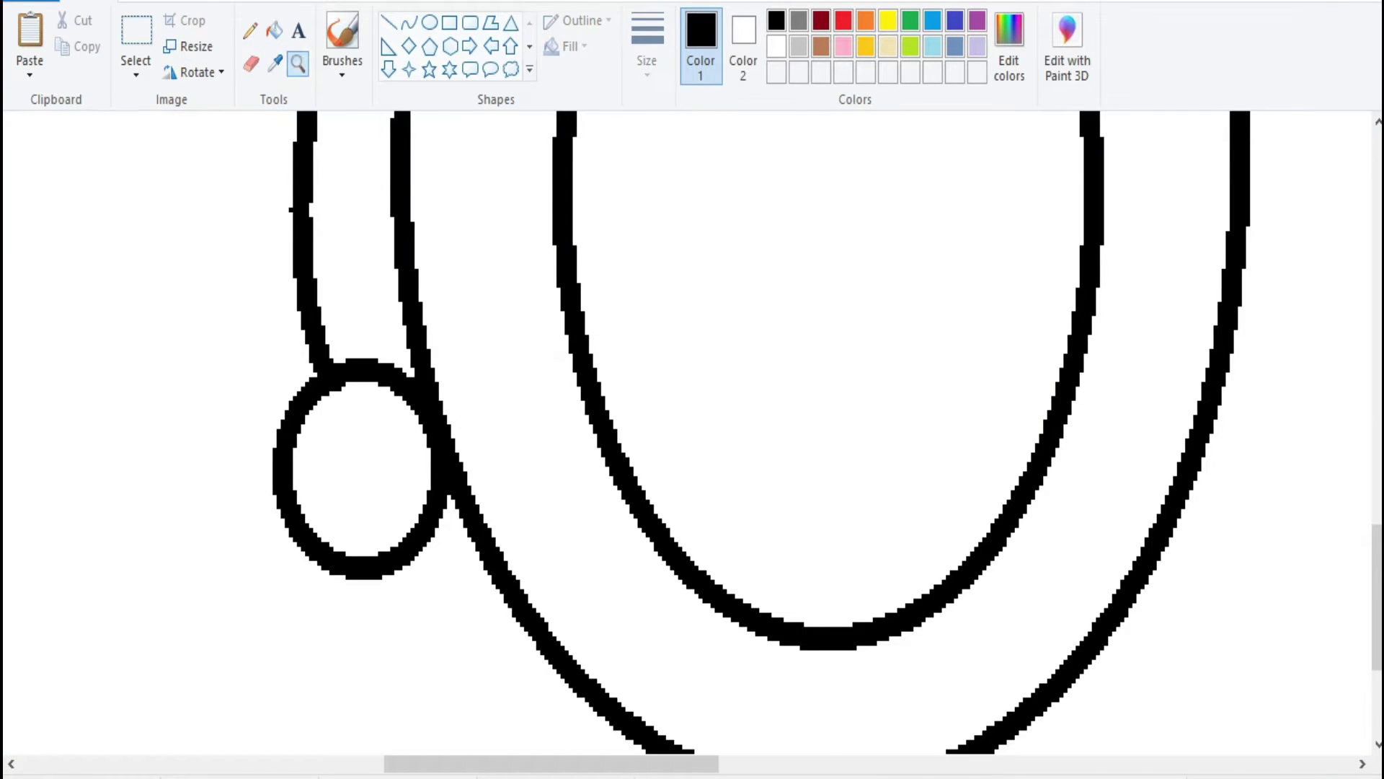
- Draw two short leg lines below the body's right half and a small oval foot over their ends
right_click(346, 433)
click(409, 22)
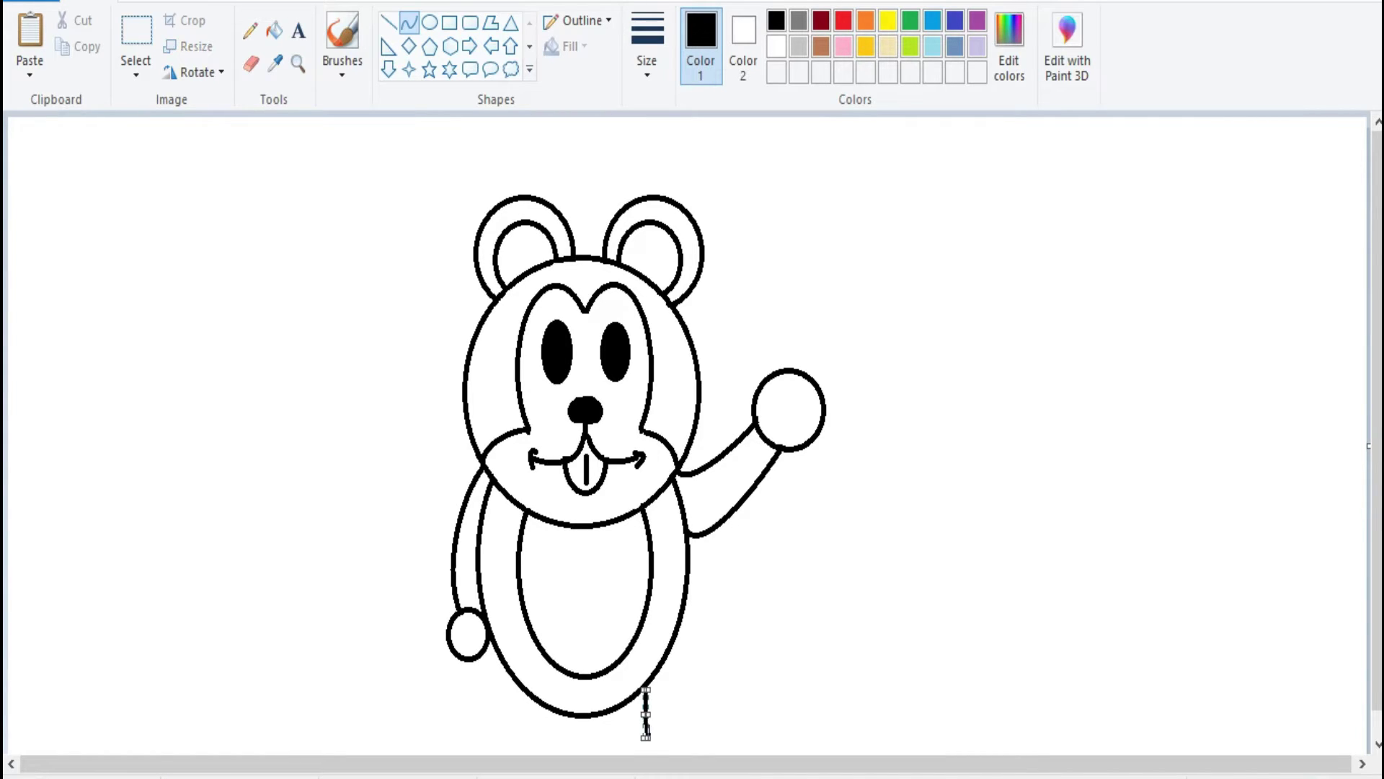
click(430, 23)
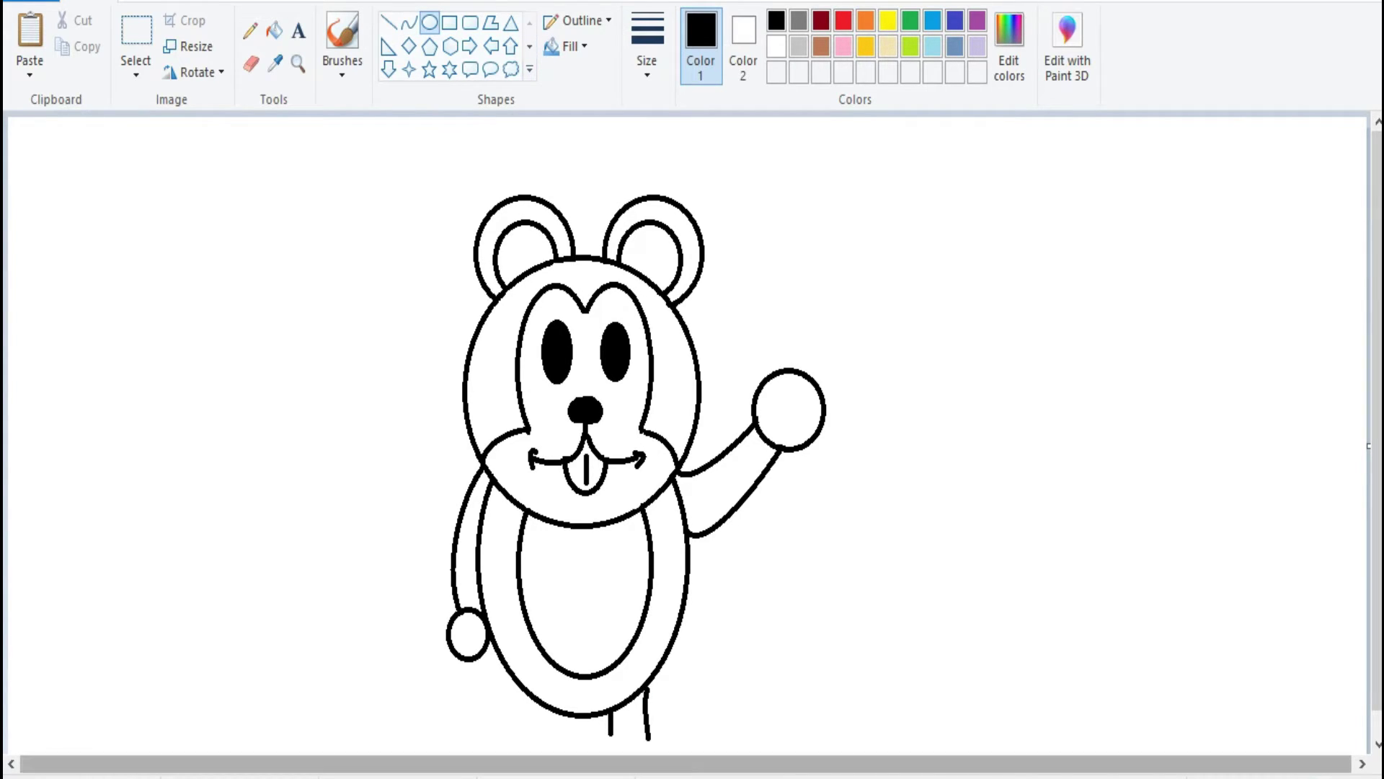
scroll(634, 447, down, 1)
drag(604, 703, 655, 736)
key(ctrl+z)
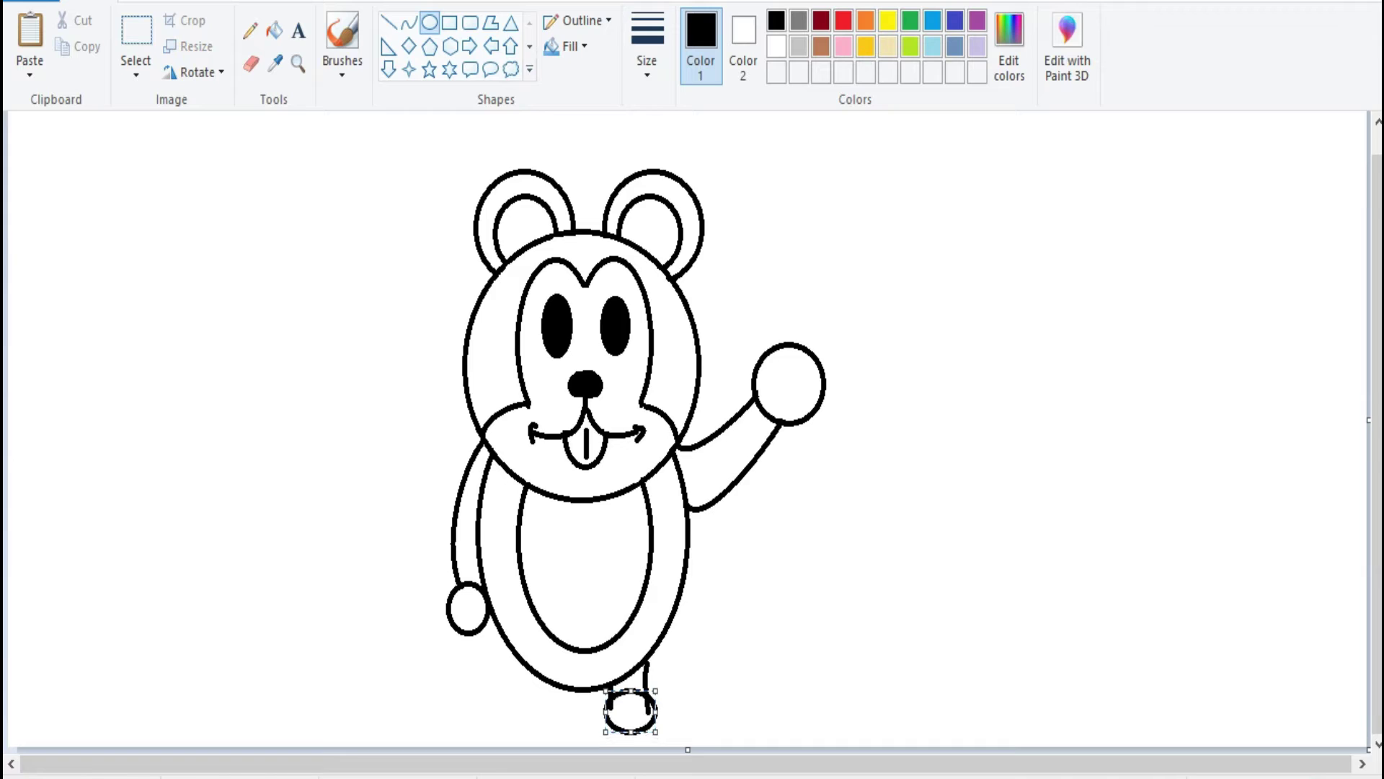
- Erase the overlapping lines inside the foot and the body outline across the top of the leg
click(298, 64)
click(628, 584)
click(592, 595)
click(250, 63)
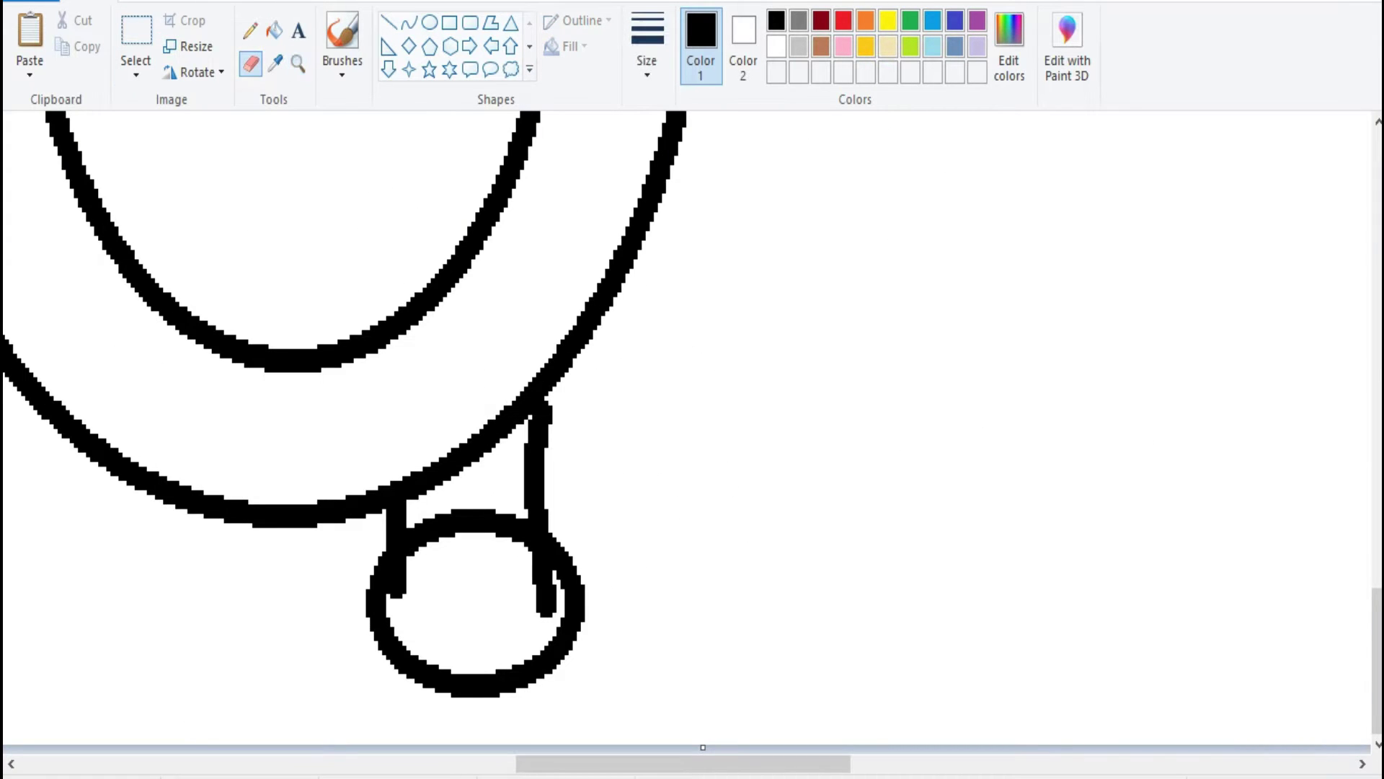
mouse_move(517, 632)
mouse_down()
mouse_move(536, 599)
mouse_move(512, 532)
mouse_move(475, 519)
mouse_move(423, 542)
mouse_up()
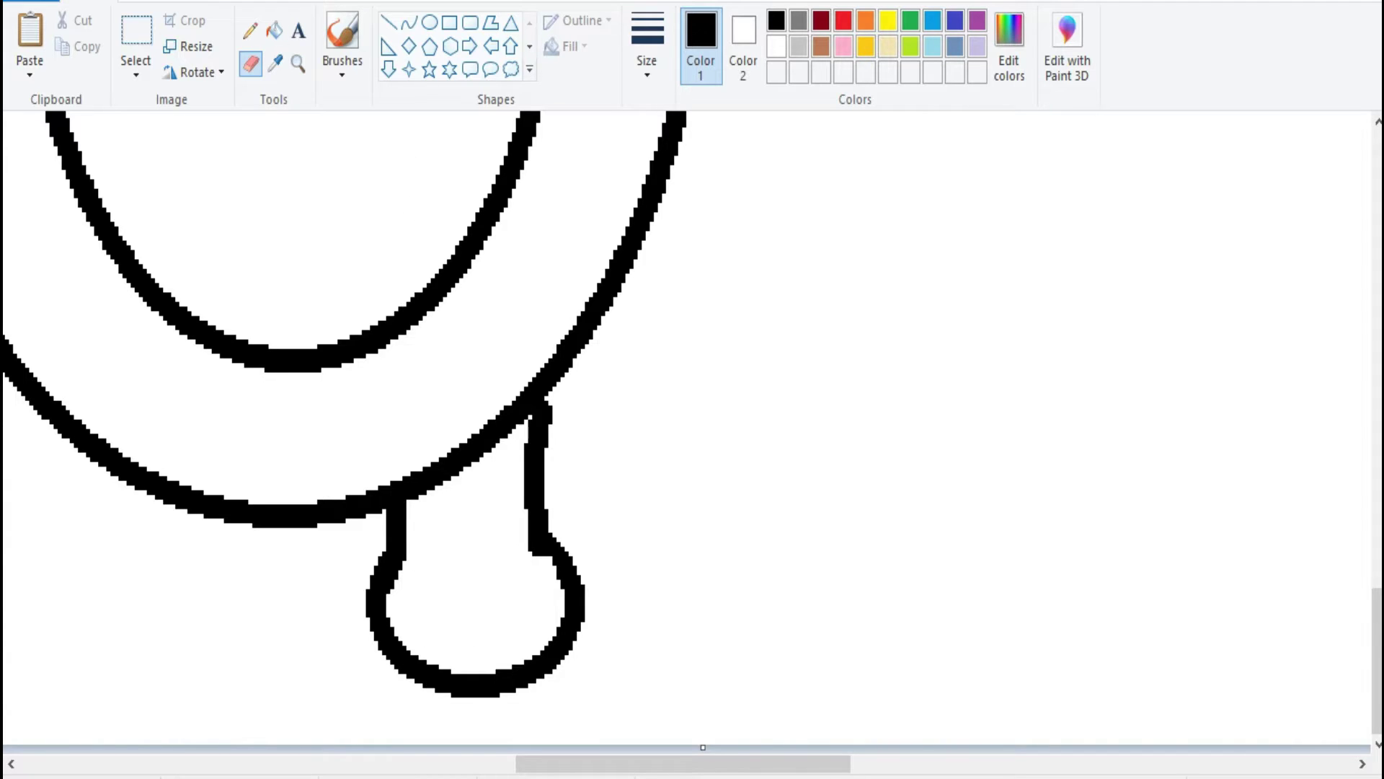
drag(409, 482, 537, 386)
- Duplicate the finished leg with its foot and flip the copy horizontally
click(135, 32)
drag(339, 735, 602, 358)
key(ctrl+c)
key(ctrl+v)
drag(145, 303, 246, 432)
click(197, 72)
click(231, 204)
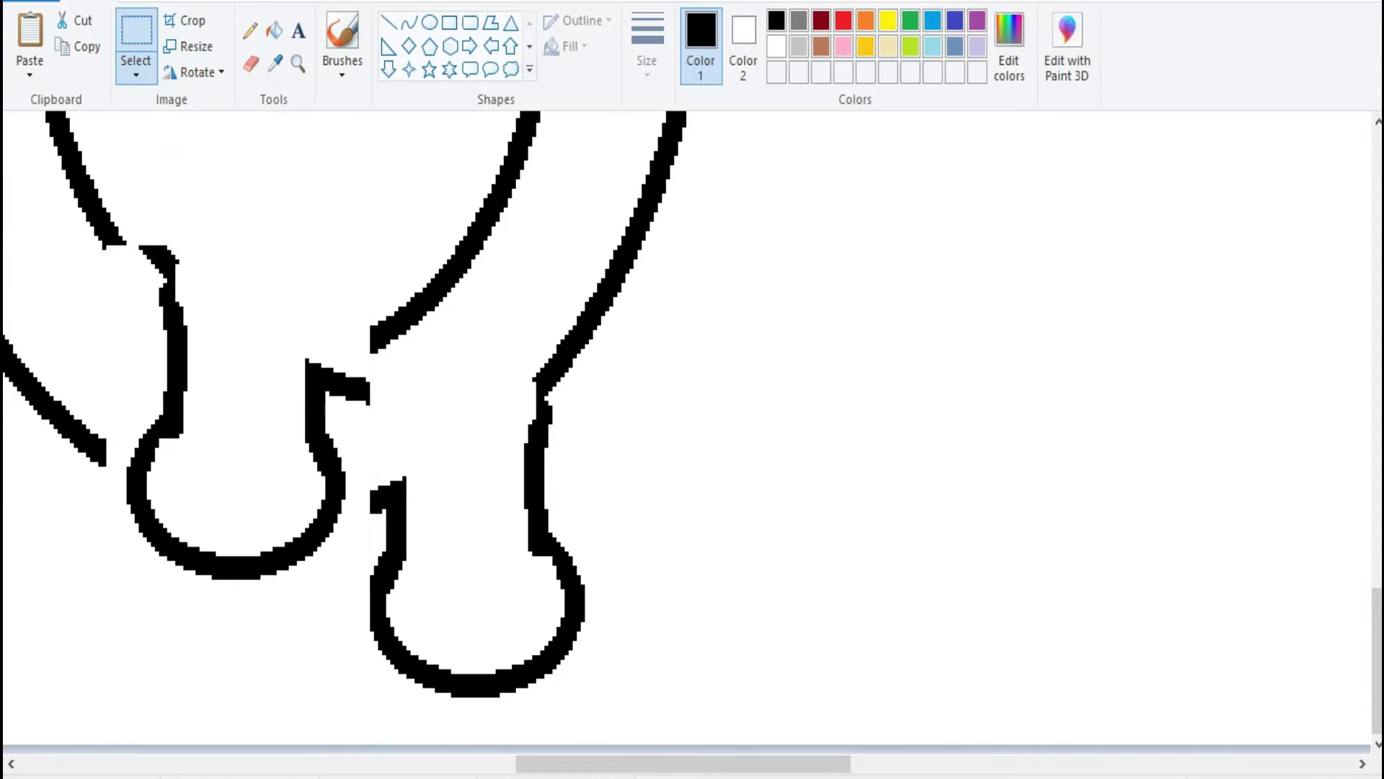
- Position the mirrored leg under the body's left half so its lines join the body outline
scroll(692, 425, up, 3)
scroll(692, 425, left, 3)
drag(473, 577, 432, 532)
key(Escape)
drag(299, 359, 562, 734)
drag(433, 548, 442, 551)
key(Escape)
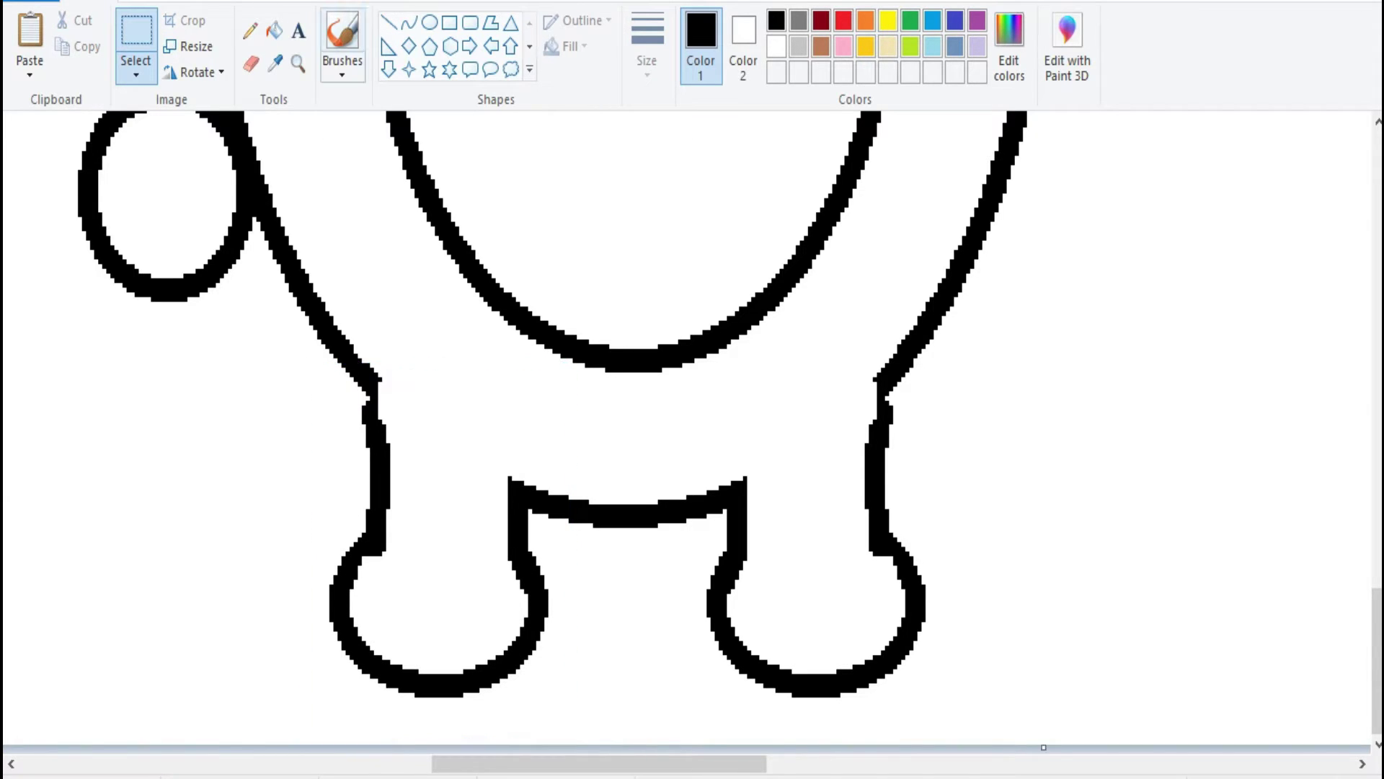
- Draw a small white oval inside the character's right-hand black eye
click(298, 64)
right_click(687, 429)
right_click(686, 429)
right_click(687, 429)
drag(1377, 432, 1377, 408)
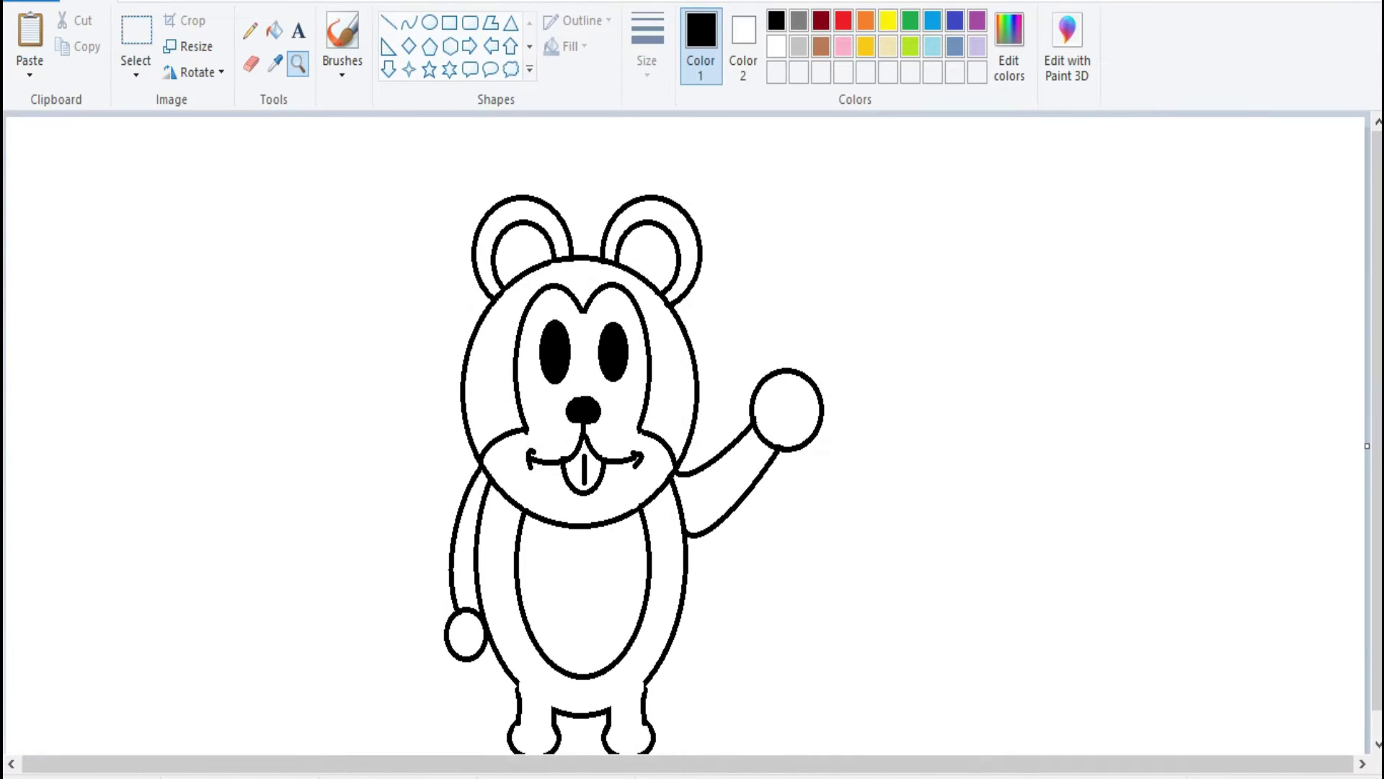
drag(685, 765, 683, 764)
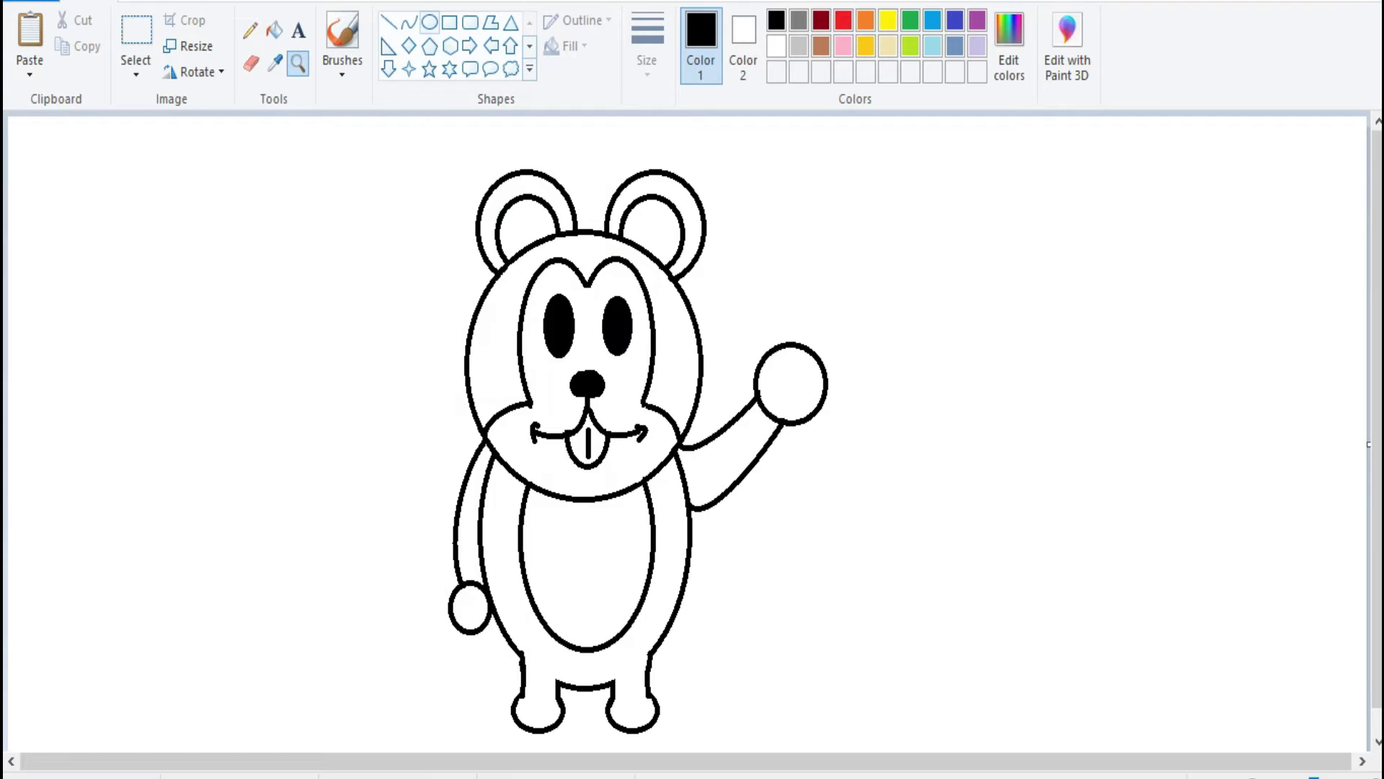
click(430, 23)
click(777, 46)
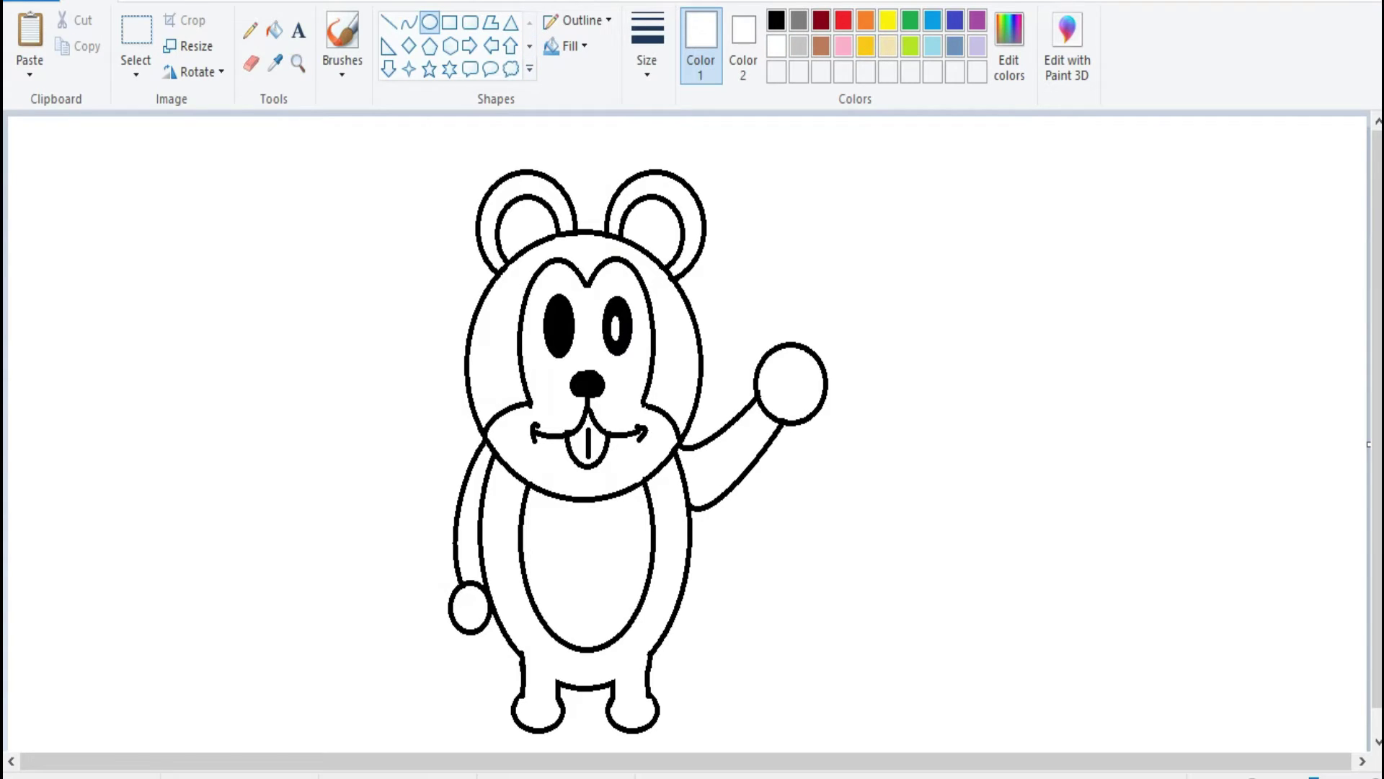
- Place a copy of the white oval in the left-hand eye and draw a white oval highlight in the nose
key(ctrl+v)
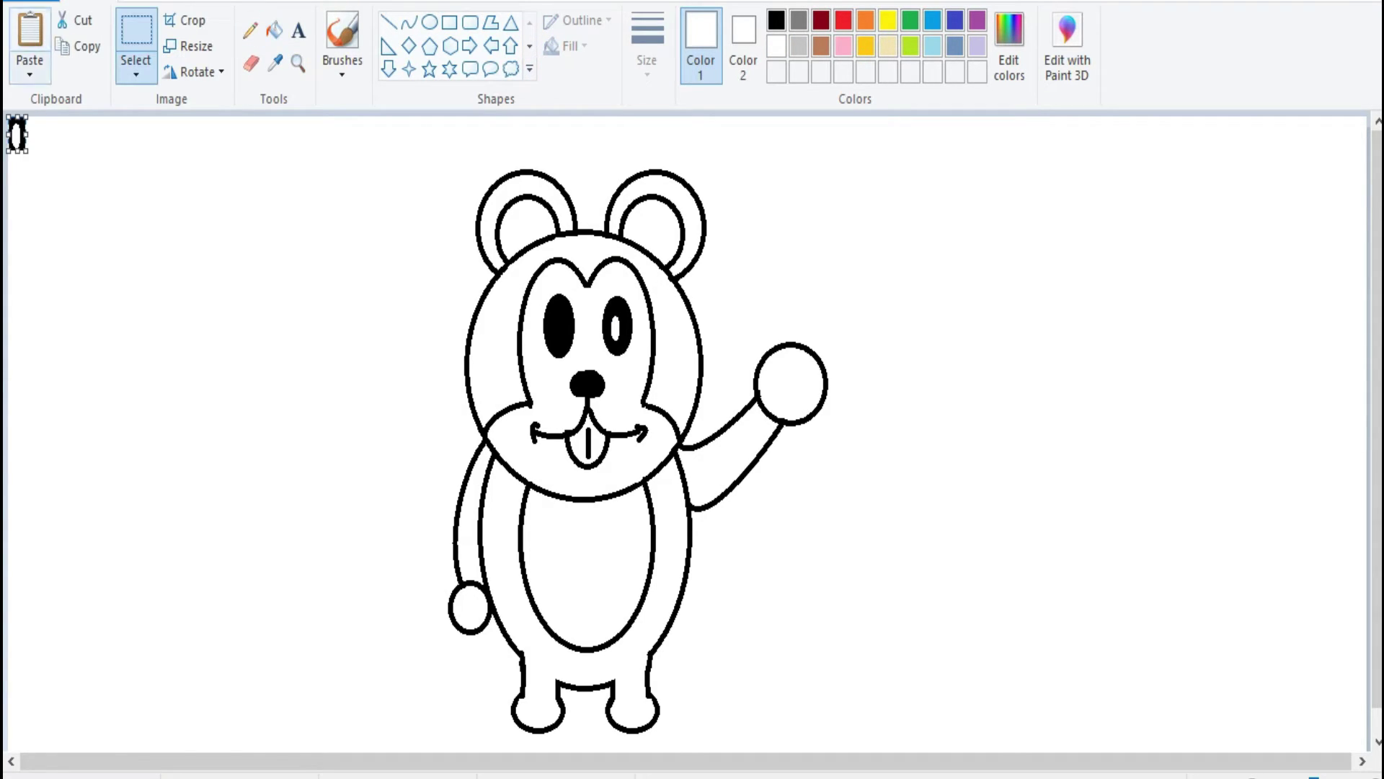
drag(18, 134, 470, 244)
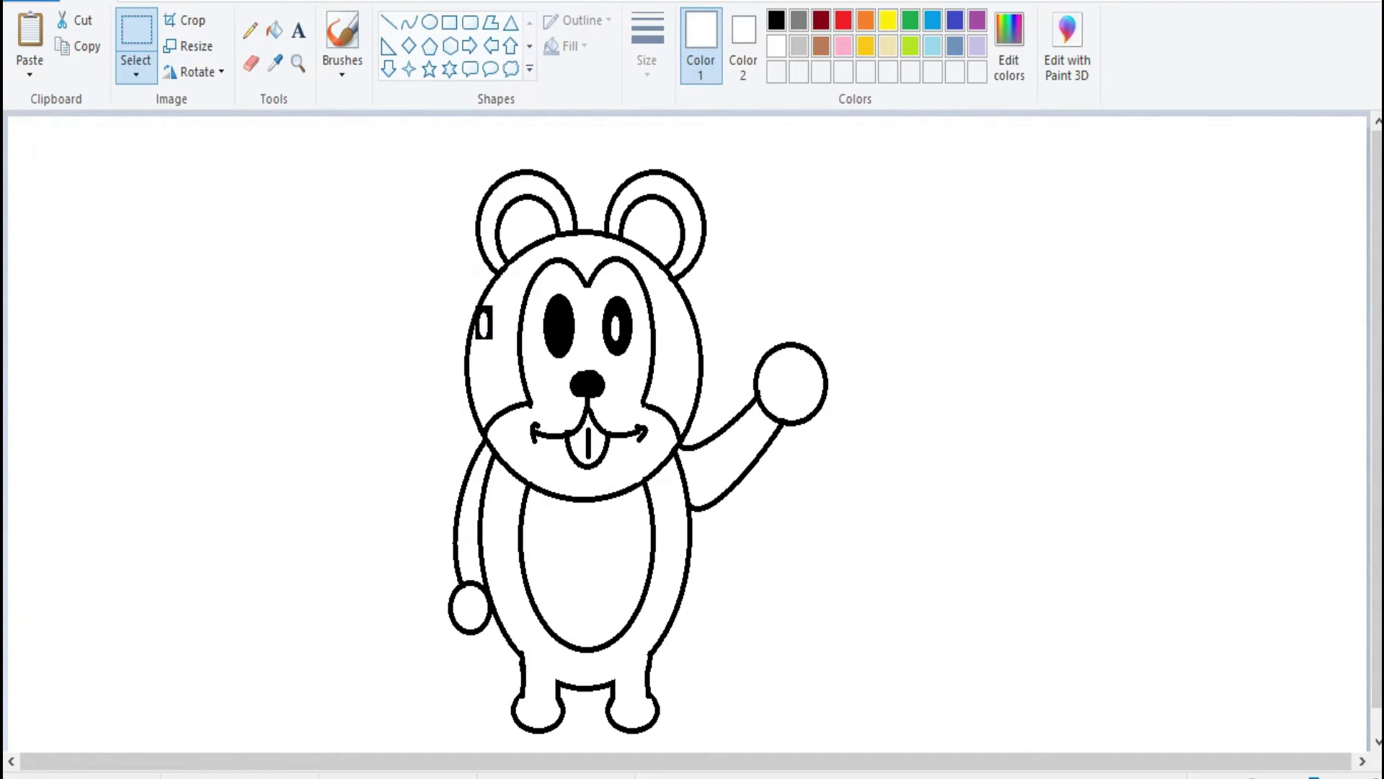
drag(484, 323, 558, 324)
key(Escape)
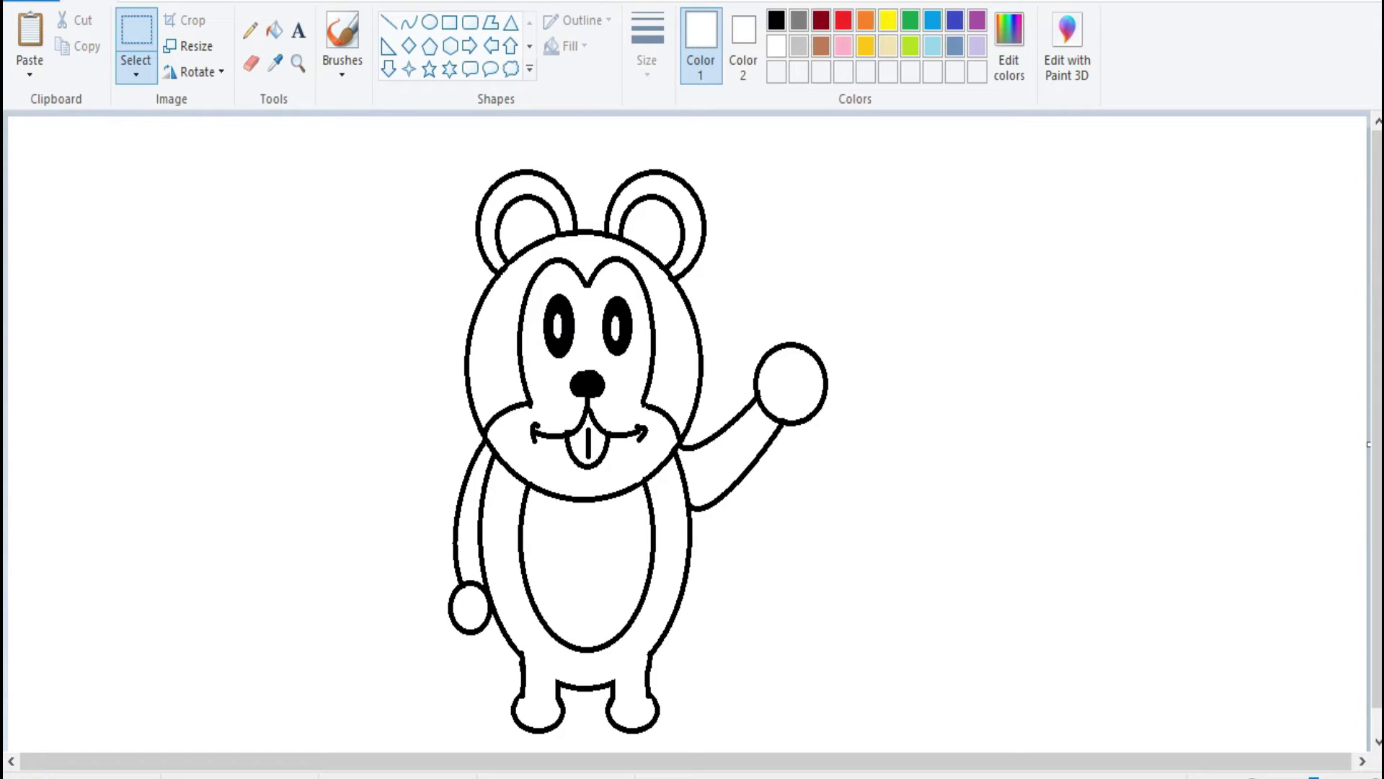
drag(584, 379, 592, 387)
click(430, 22)
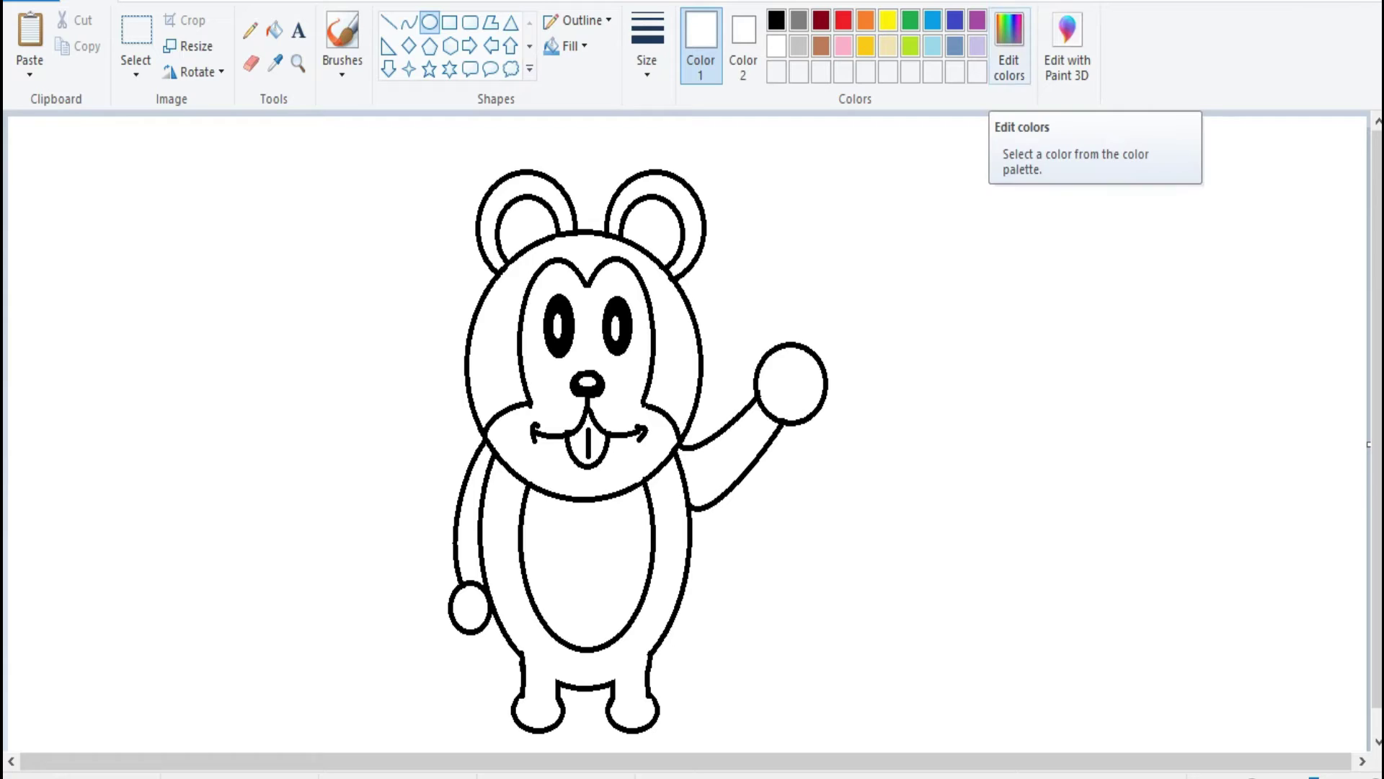
- Fill the outer head, both arms, the outer body with legs, and the outer ears with brown
click(821, 46)
click(274, 30)
click(490, 331)
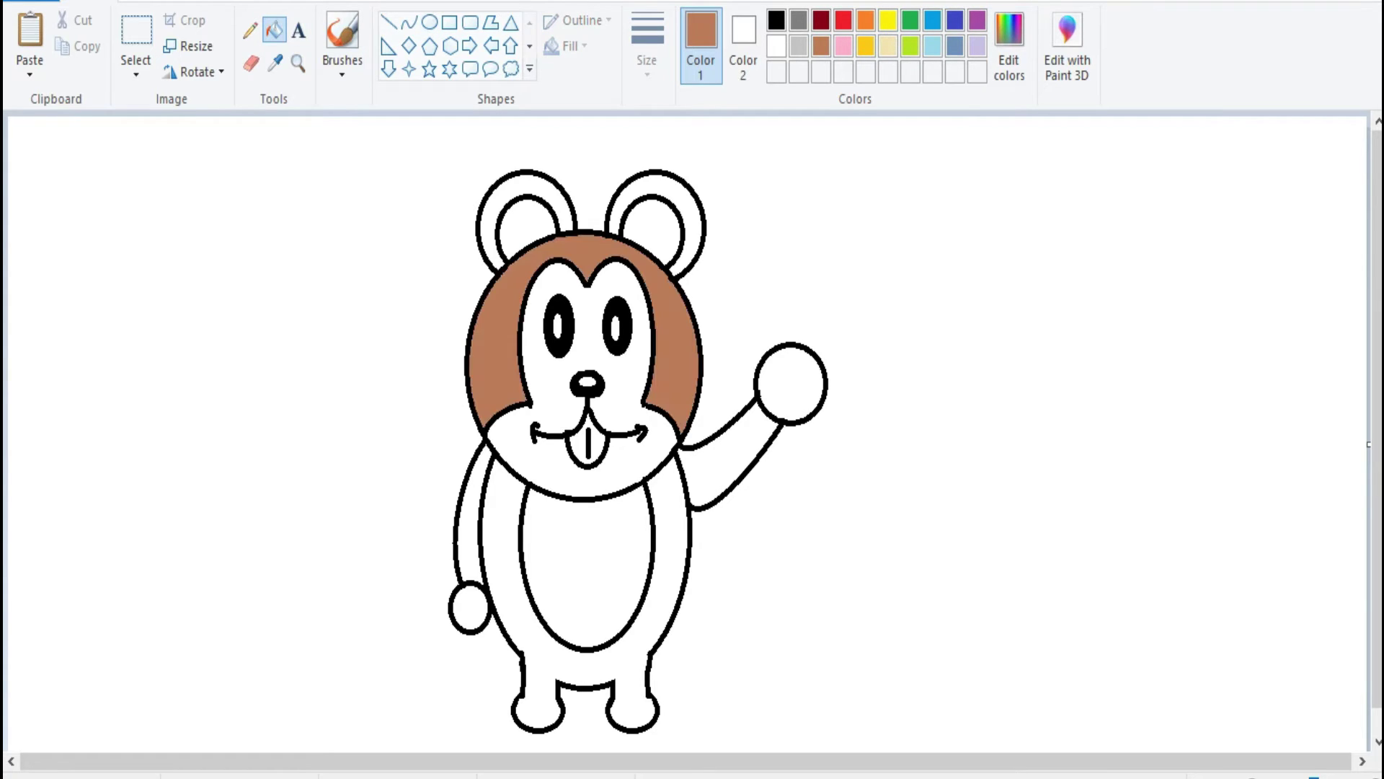
click(721, 462)
click(674, 563)
click(469, 519)
click(791, 382)
key(ctrl+z)
click(656, 185)
click(526, 185)
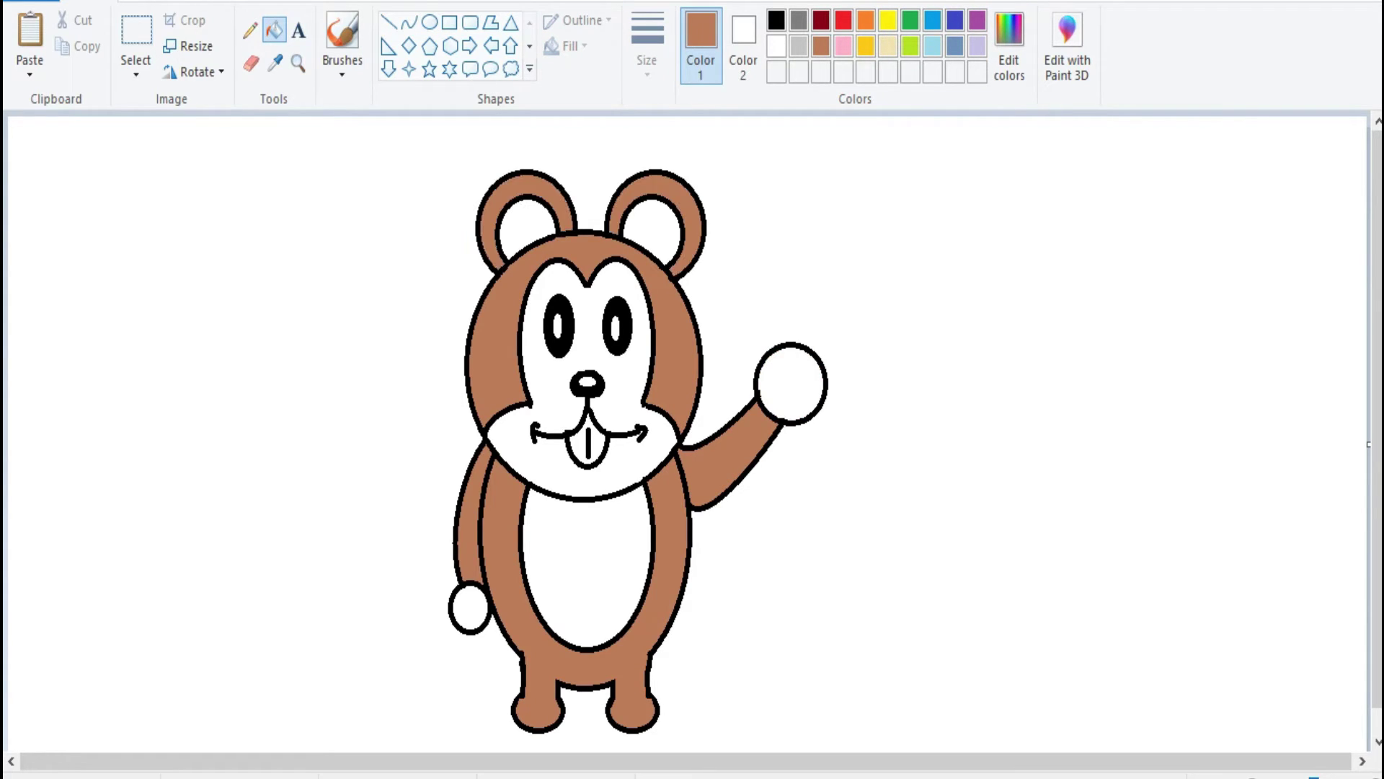
- Fill the face, the belly oval and both hands with pale beige
click(888, 46)
click(547, 288)
click(588, 562)
click(791, 382)
click(468, 605)
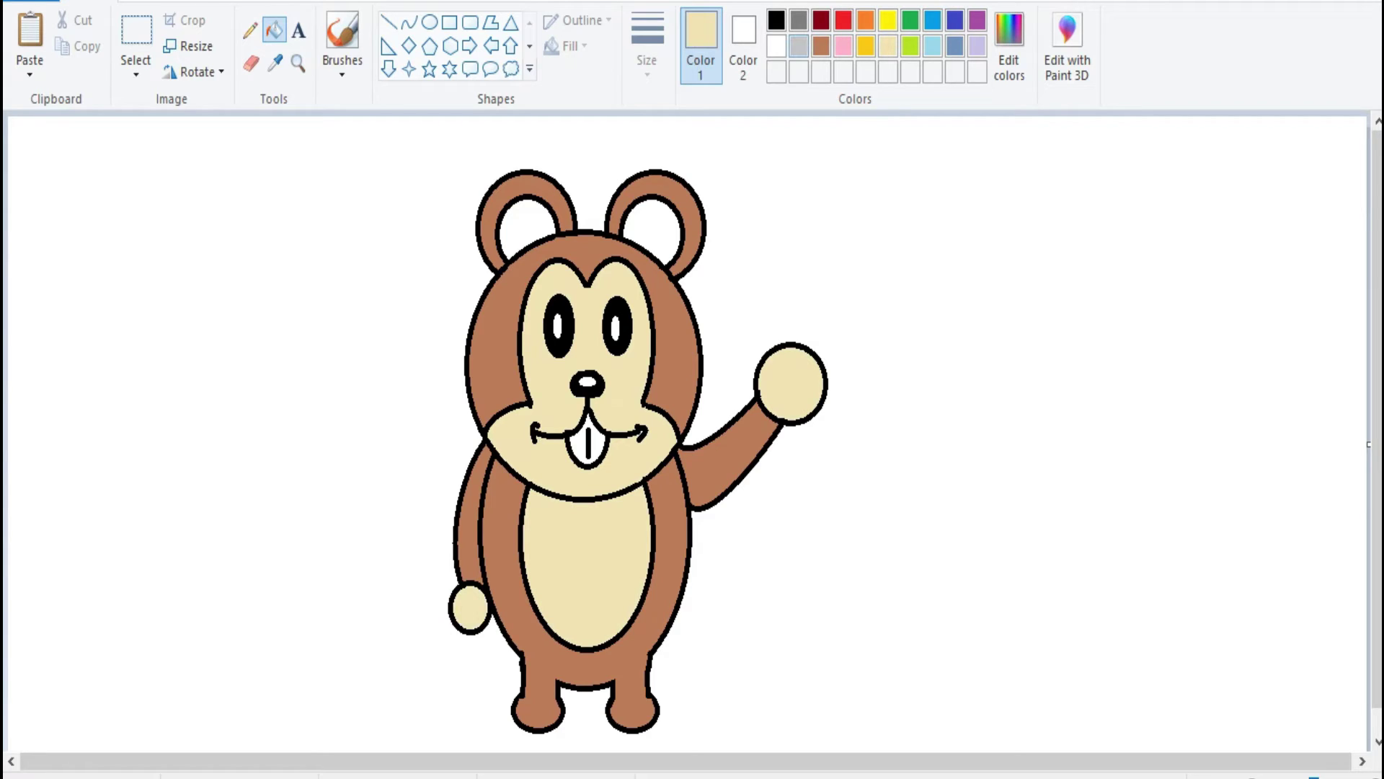
- Fill the inner ears and tongue with pink, and recolor the nose and mouth lines dark red
click(652, 231)
click(527, 229)
click(577, 444)
click(822, 20)
click(548, 435)
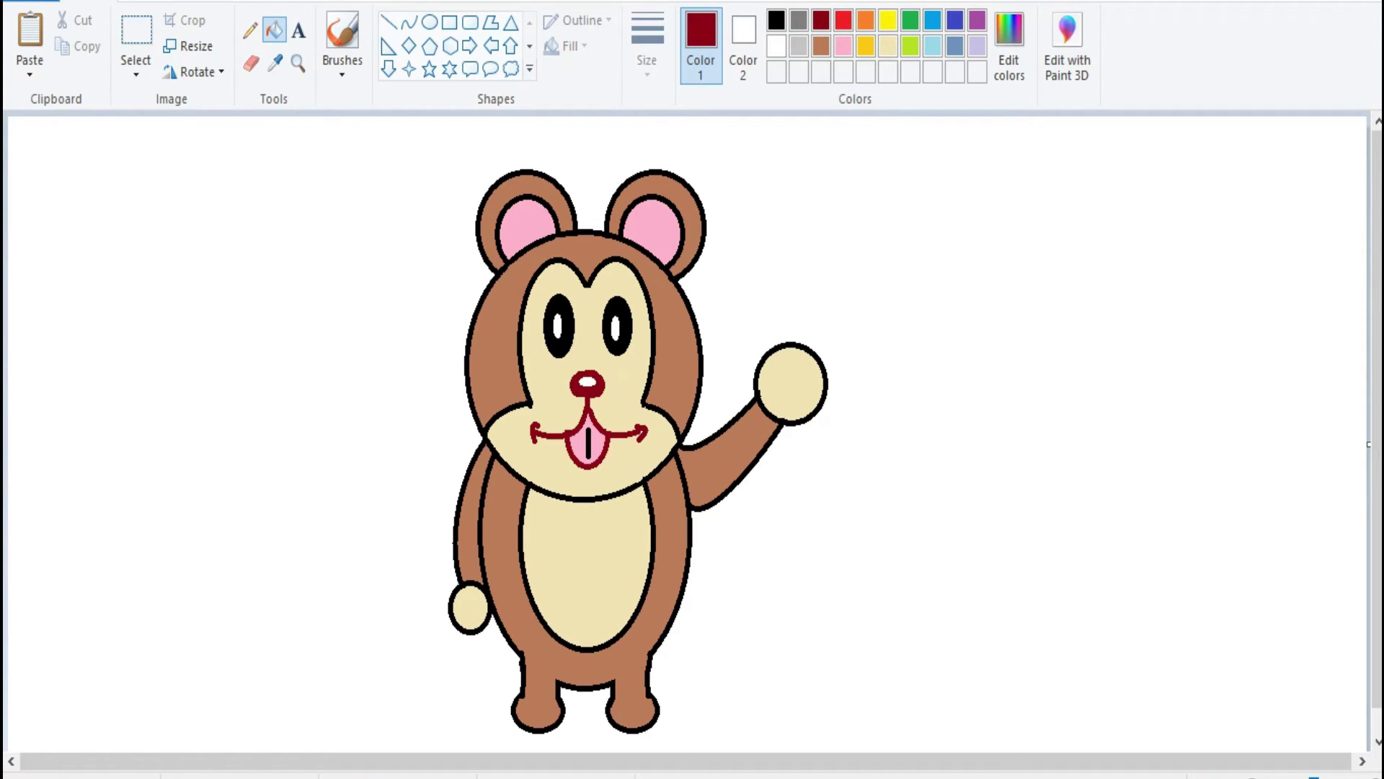
- Recolor the mouth lines and tongue outline black, keeping the nose dark red
click(389, 22)
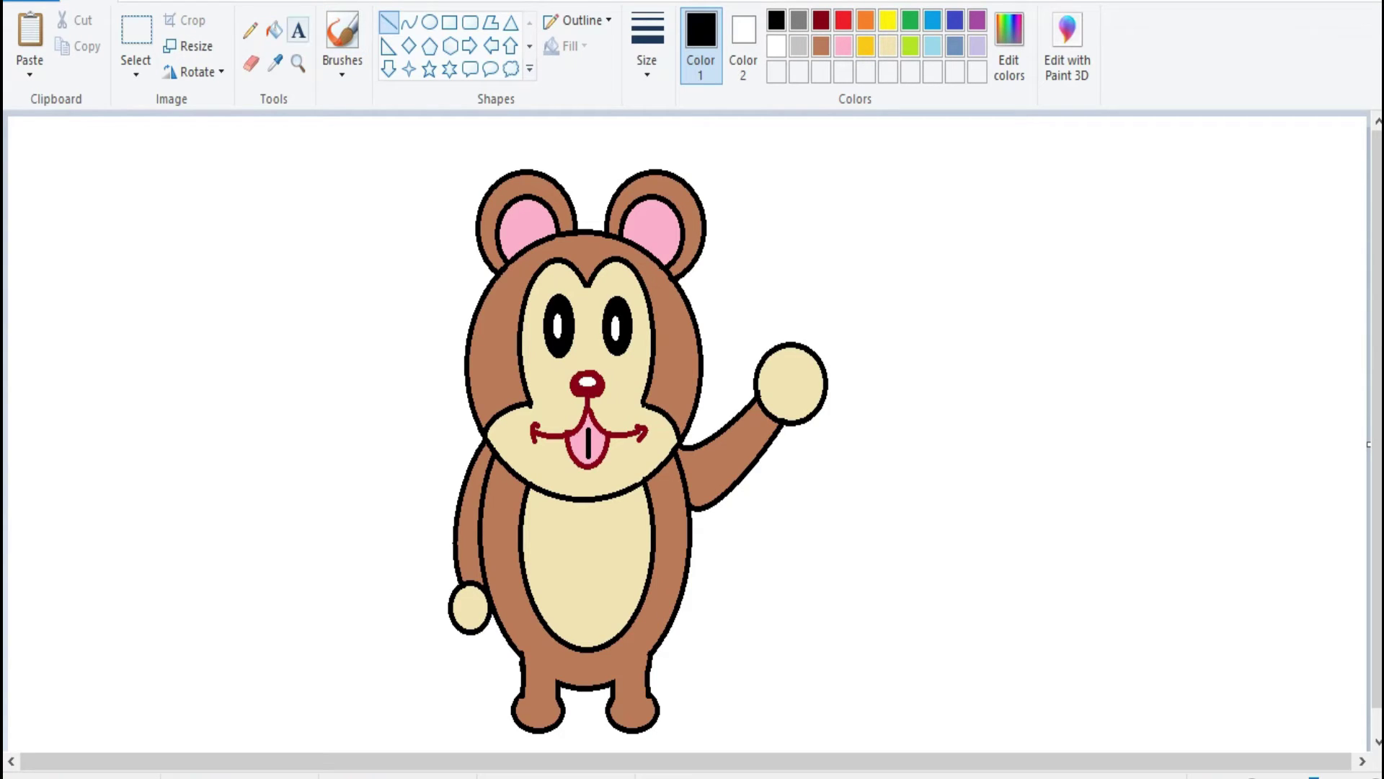
click(297, 63)
click(635, 407)
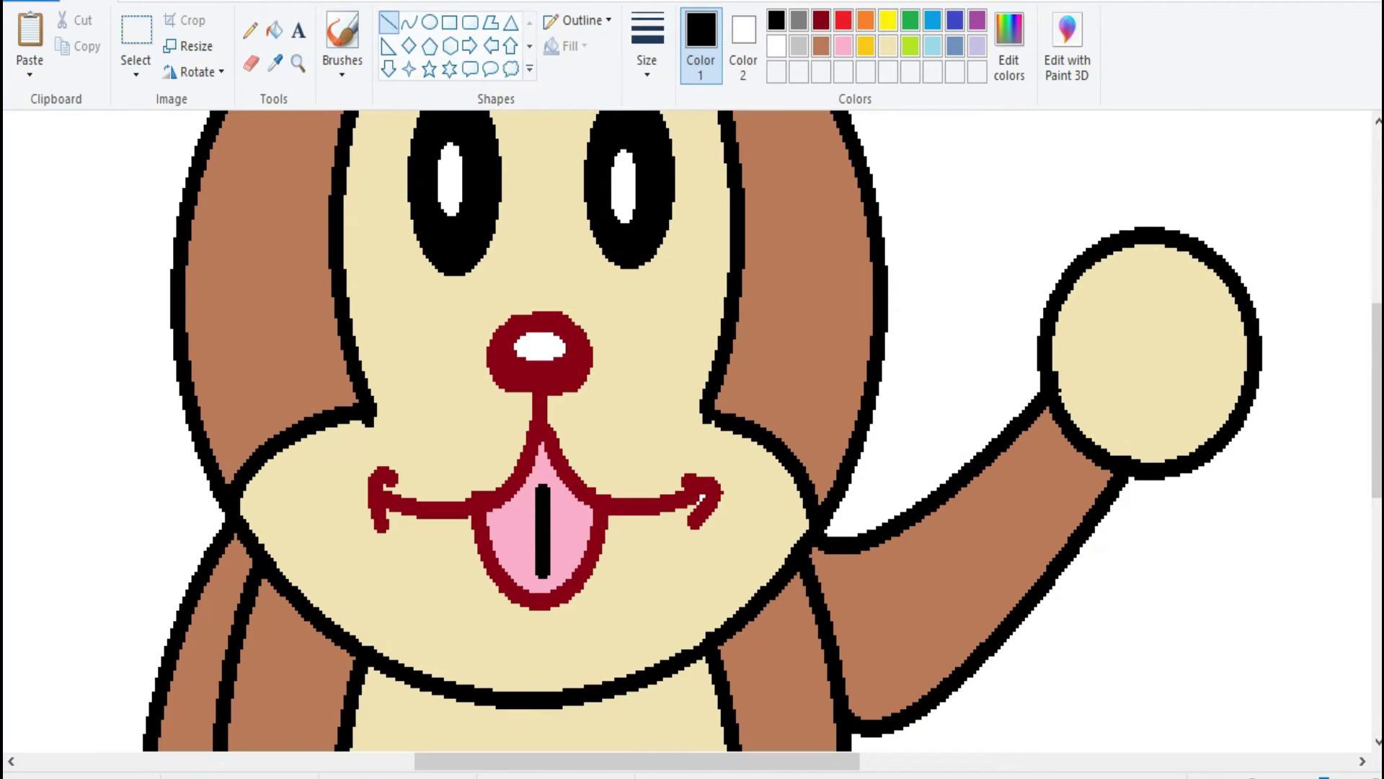
click(275, 30)
click(537, 435)
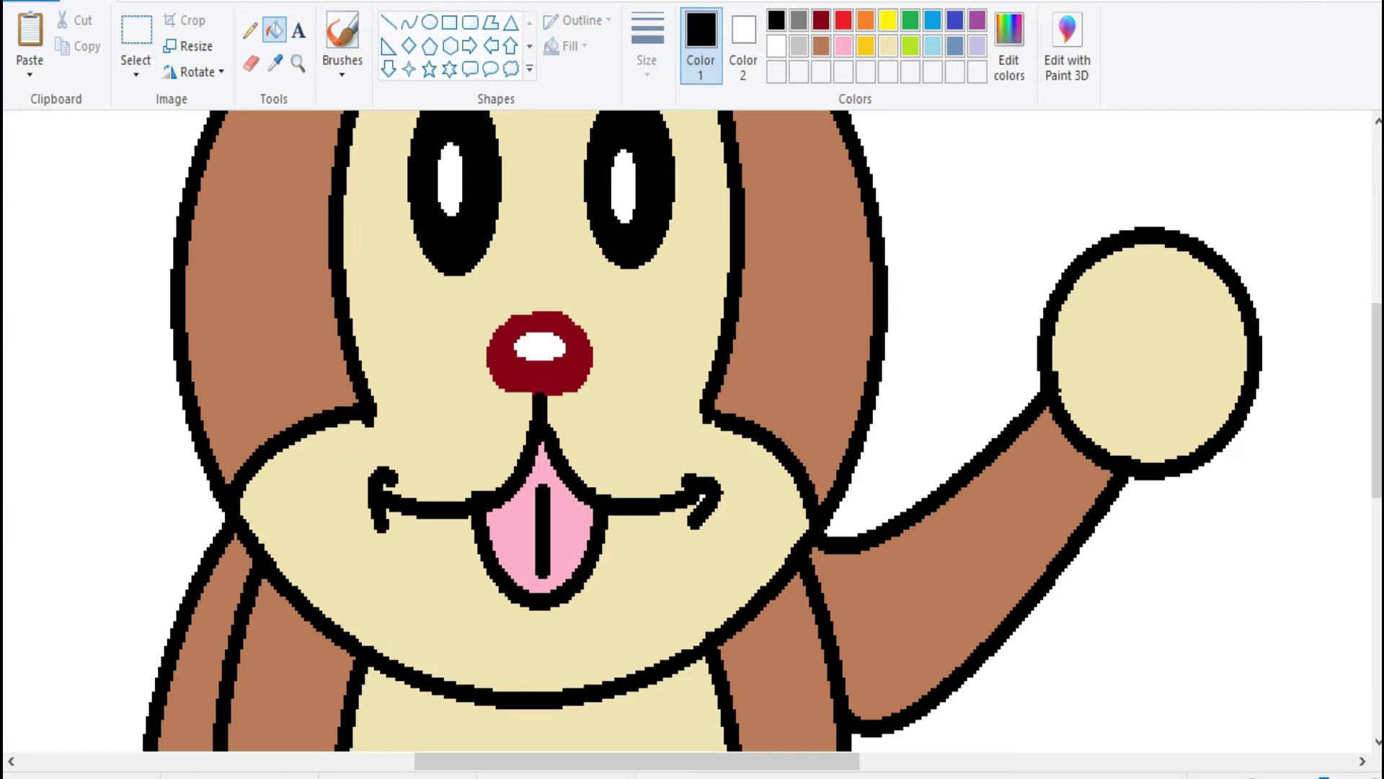
- Add the dark red letter "D" in Bernard MT Condensed, size 72, beside the raised hand
click(297, 63)
right_click(649, 411)
right_click(649, 411)
drag(1377, 440, 1377, 411)
click(298, 30)
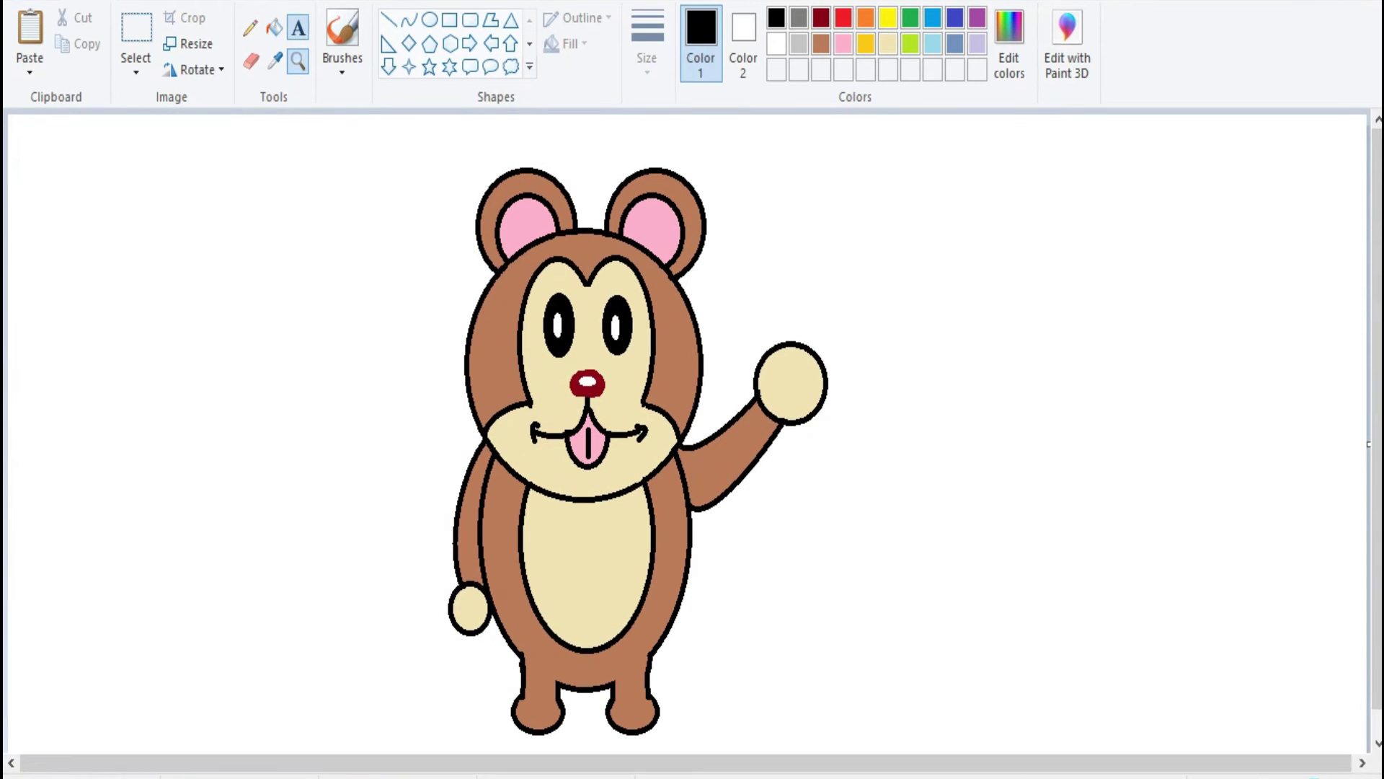
click(852, 433)
text(D)
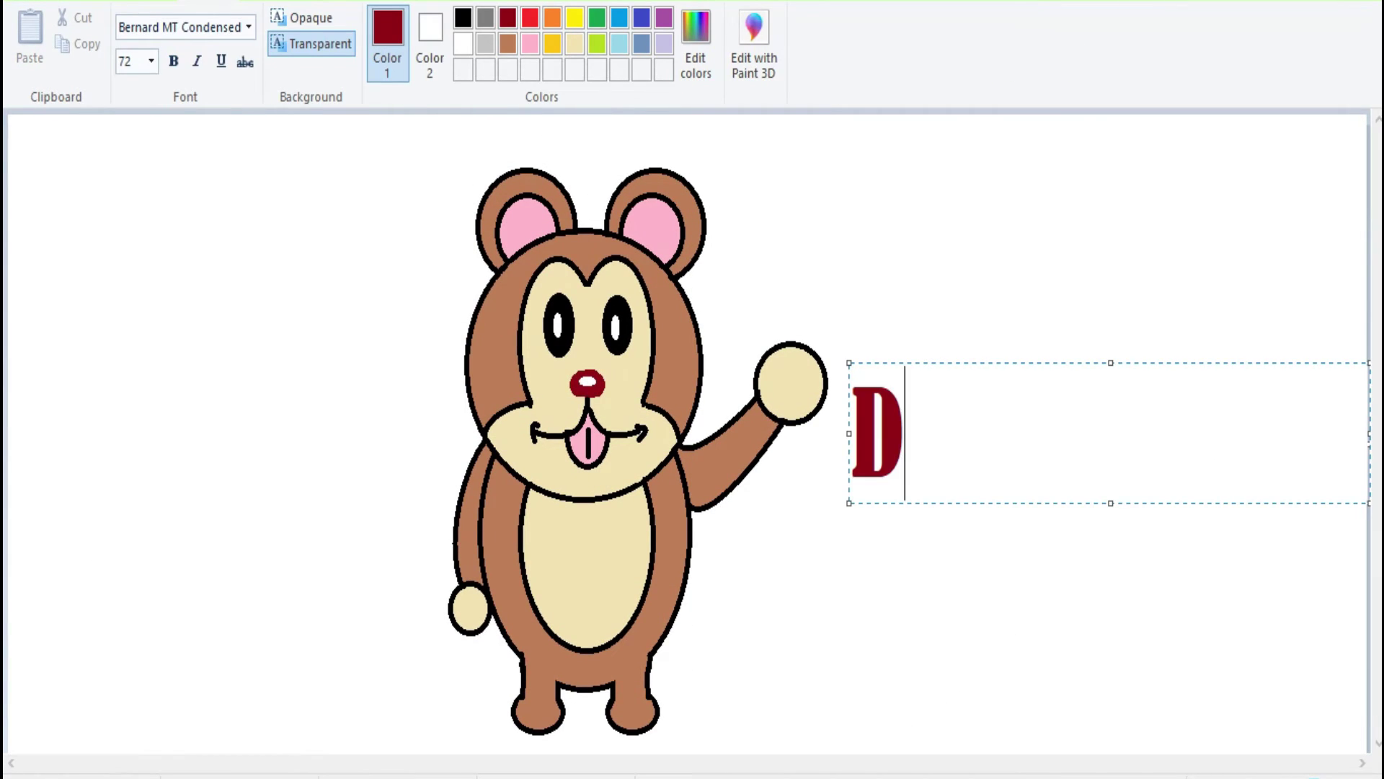
- Add the word "Doll" in dark red below the letter D, in the same font and size
click(802, 558)
click(802, 558)
text(Doll)
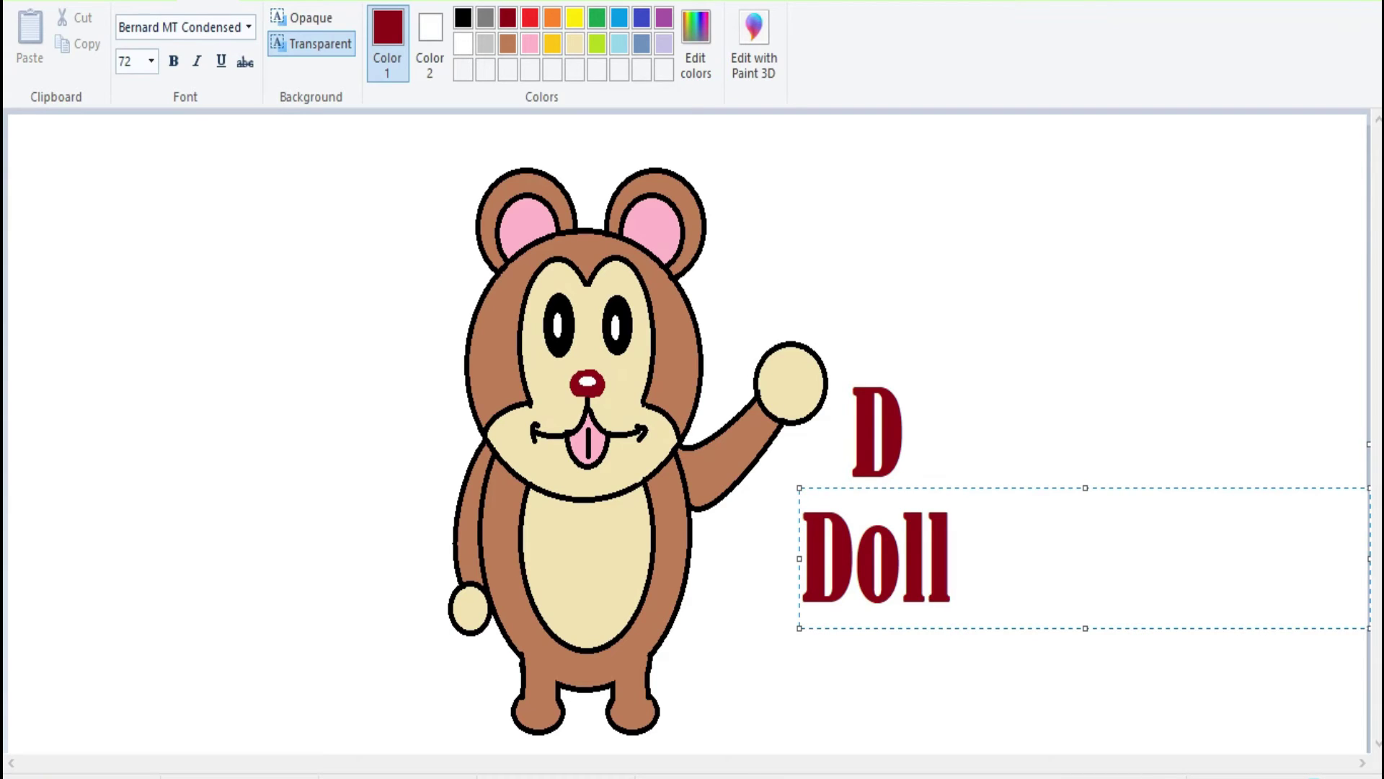
key(Escape)
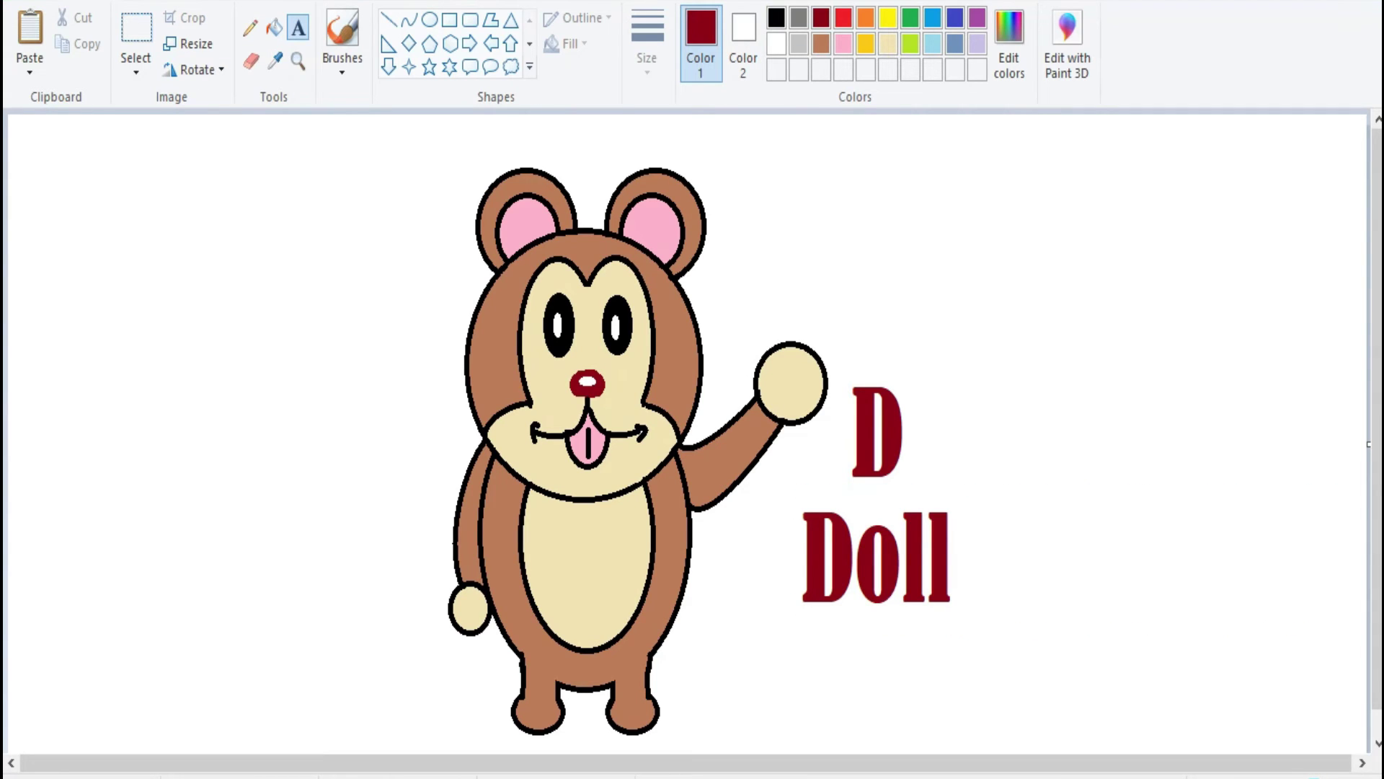